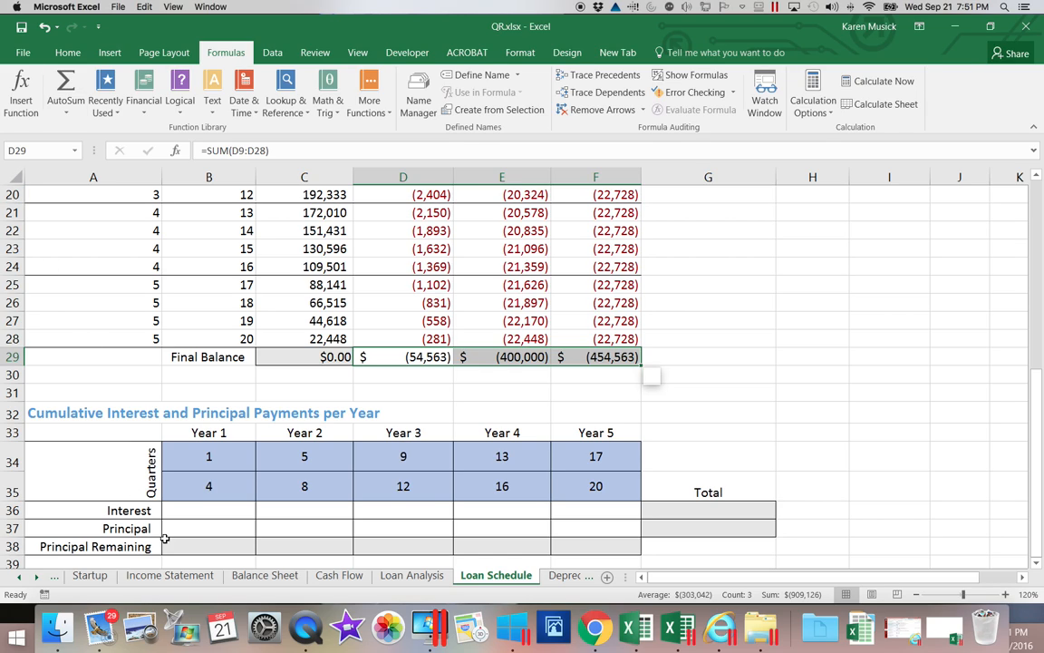
{"action": "left_click", "coordinate": [200, 513]}
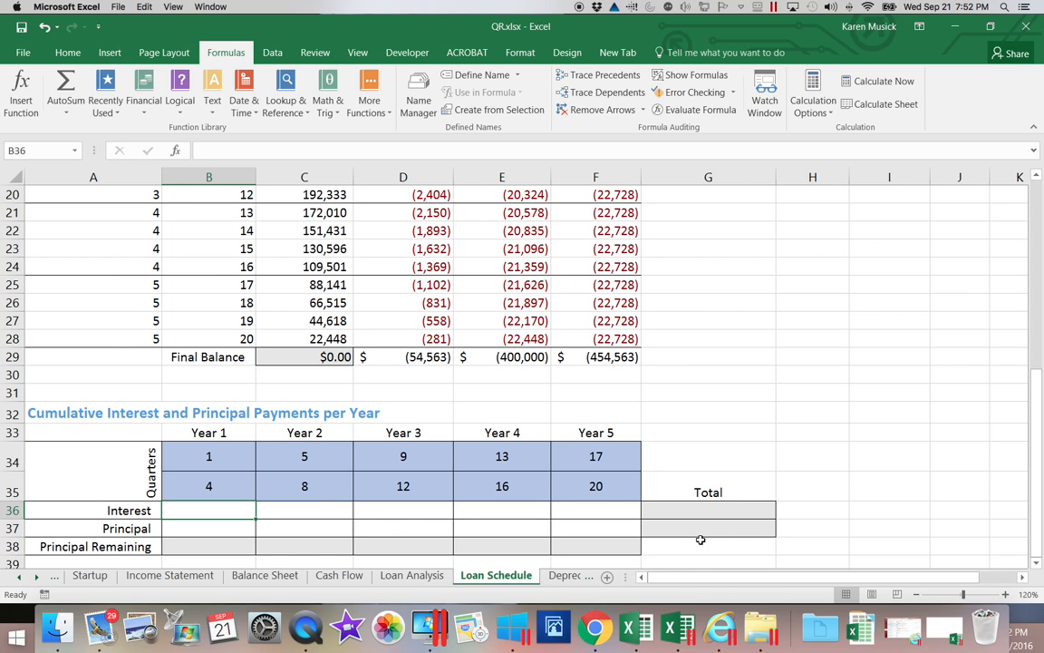
{"action": "scroll", "coordinate": [653, 535], "scroll_direction": "right", "scroll_amount": 2}
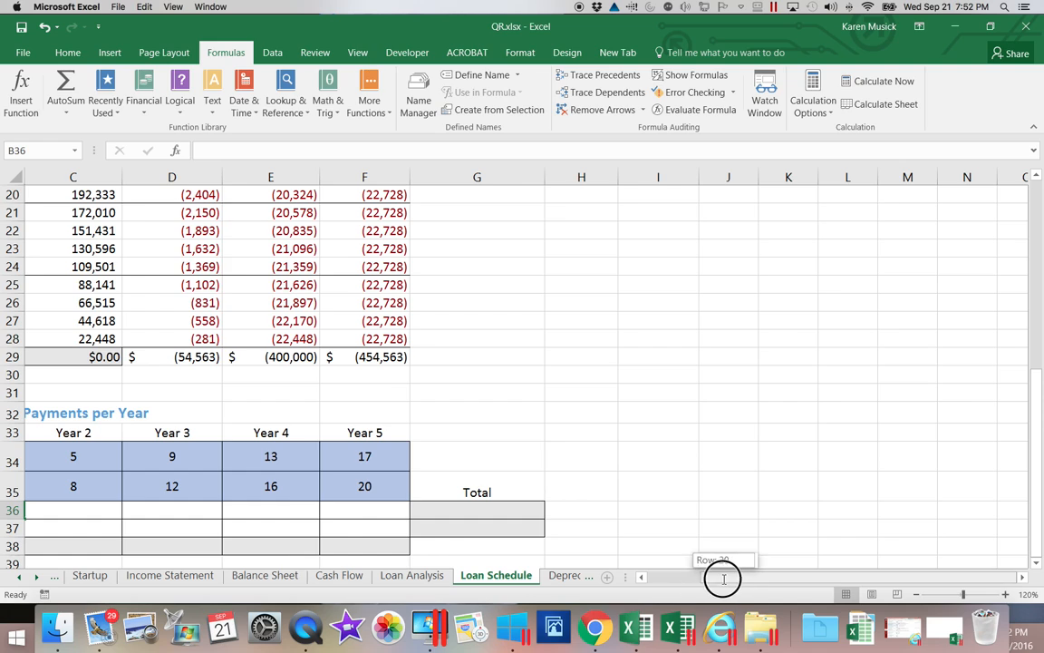
{"action": "left_click_drag", "start_coordinate": [725, 578], "coordinate": [657, 578]}
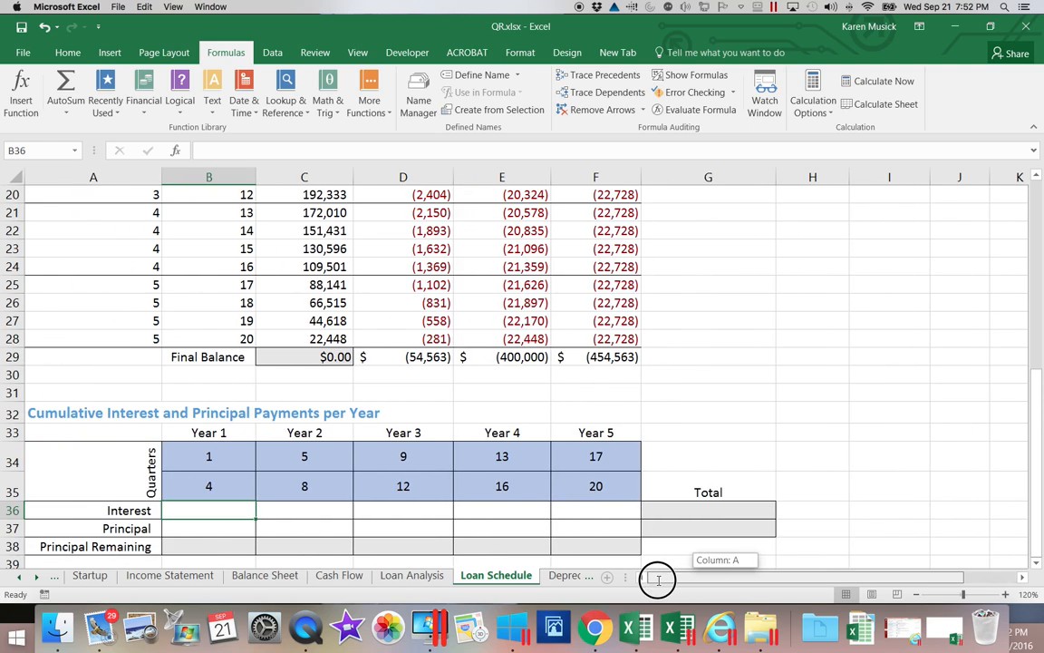
{"action": "left_click", "coordinate": [201, 460]}
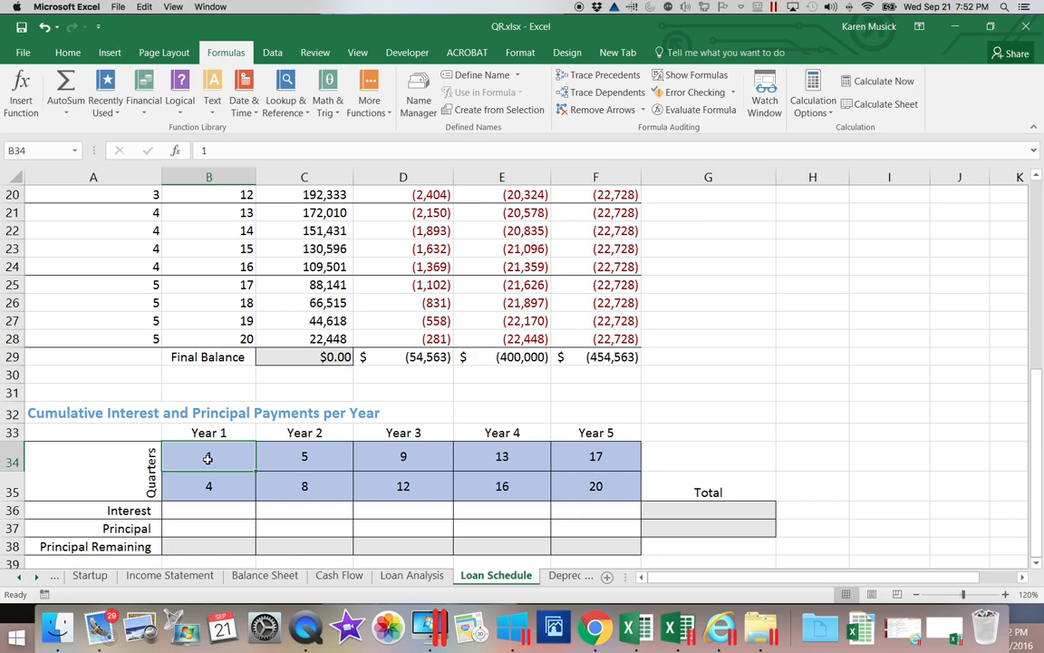
{"action": "left_click", "coordinate": [194, 488]}
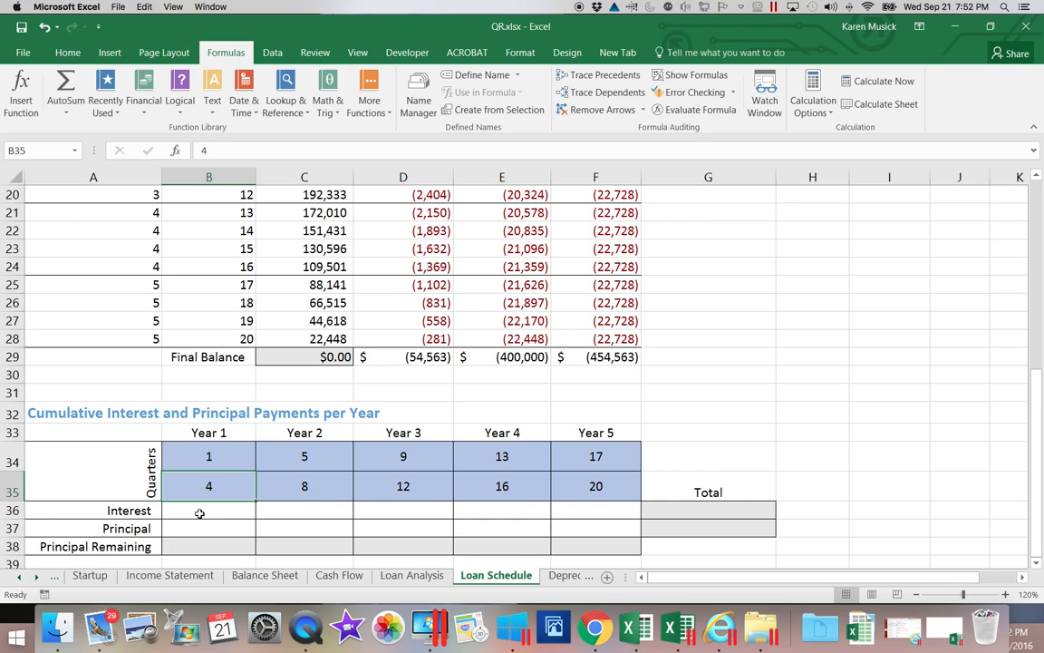
Insert the CUMIPMT financial function into the Year 1 Interest cell, B36.
{"action": "left_click", "coordinate": [200, 513]}
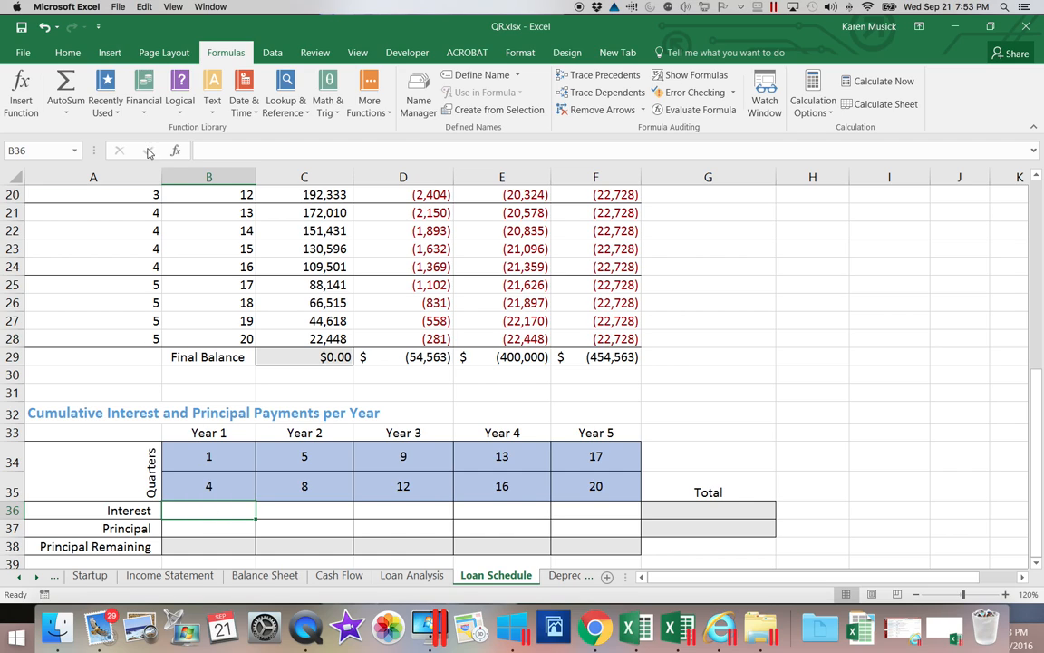
{"action": "left_click", "coordinate": [144, 105]}
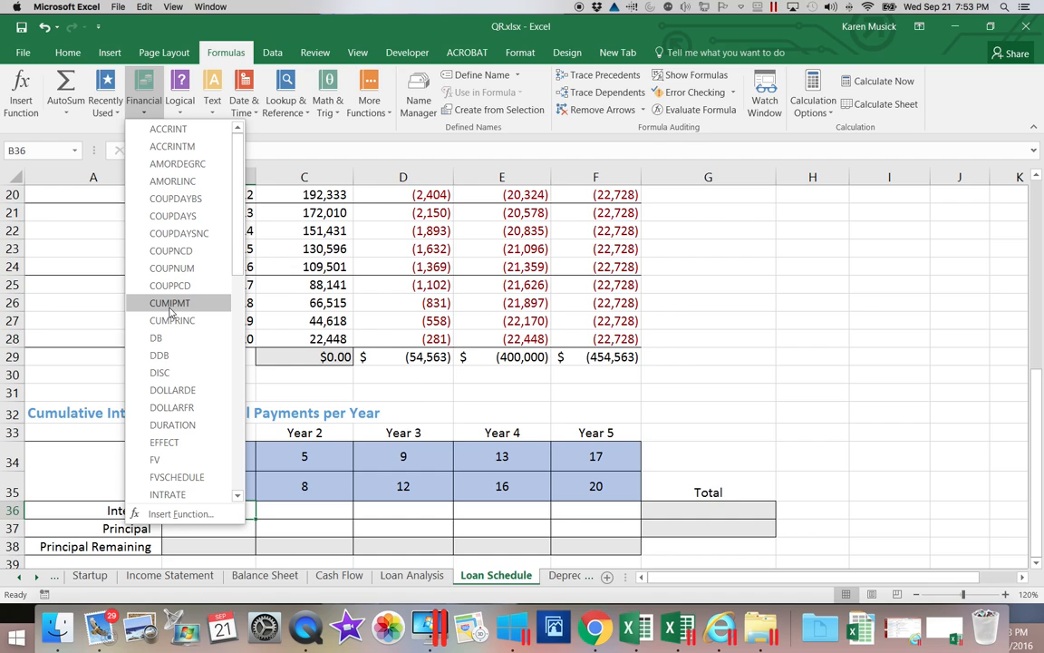
{"action": "mouse_move", "coordinate": [170, 311]}
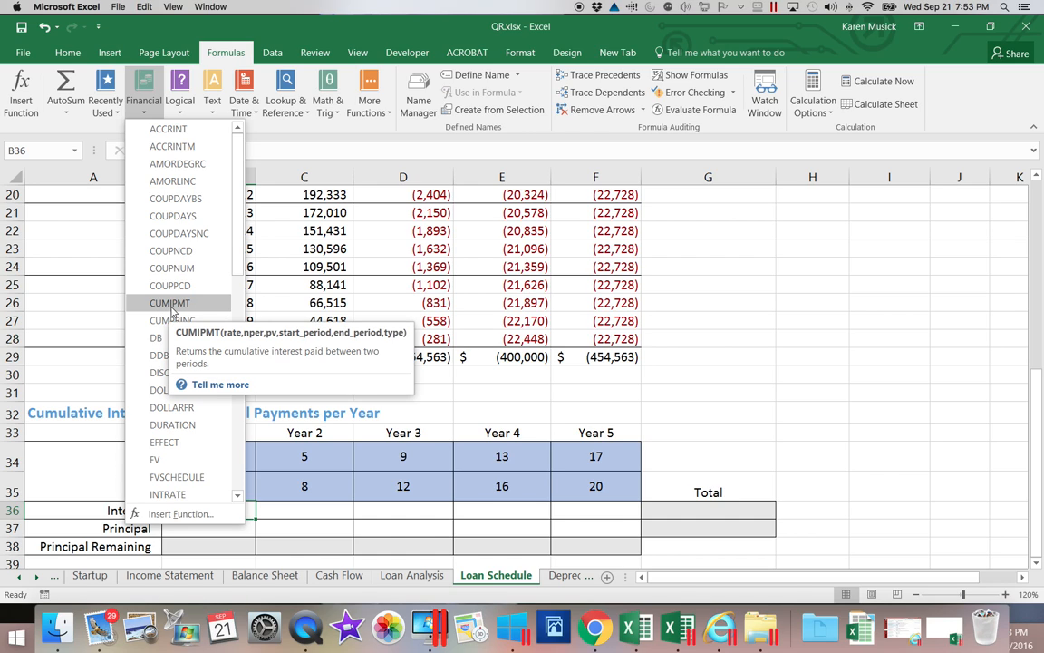
{"action": "left_click", "coordinate": [172, 305]}
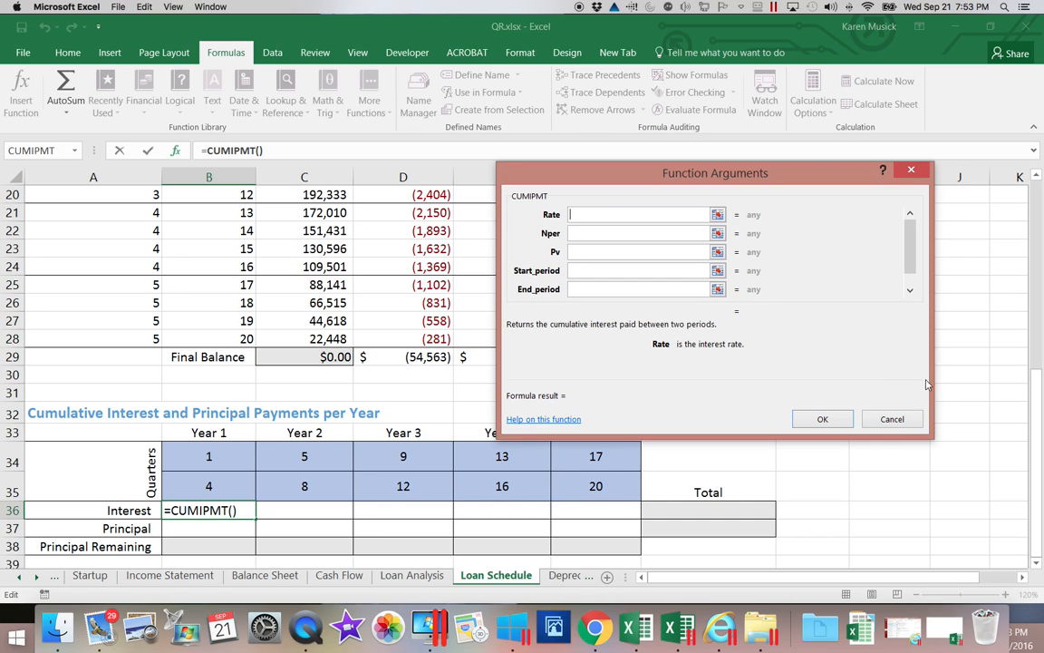
Set the CUMIPMT Rate argument to the rate per period as the absolute reference $D$5.
{"action": "left_click_drag", "start_coordinate": [1036, 385], "coordinate": [1038, 218]}
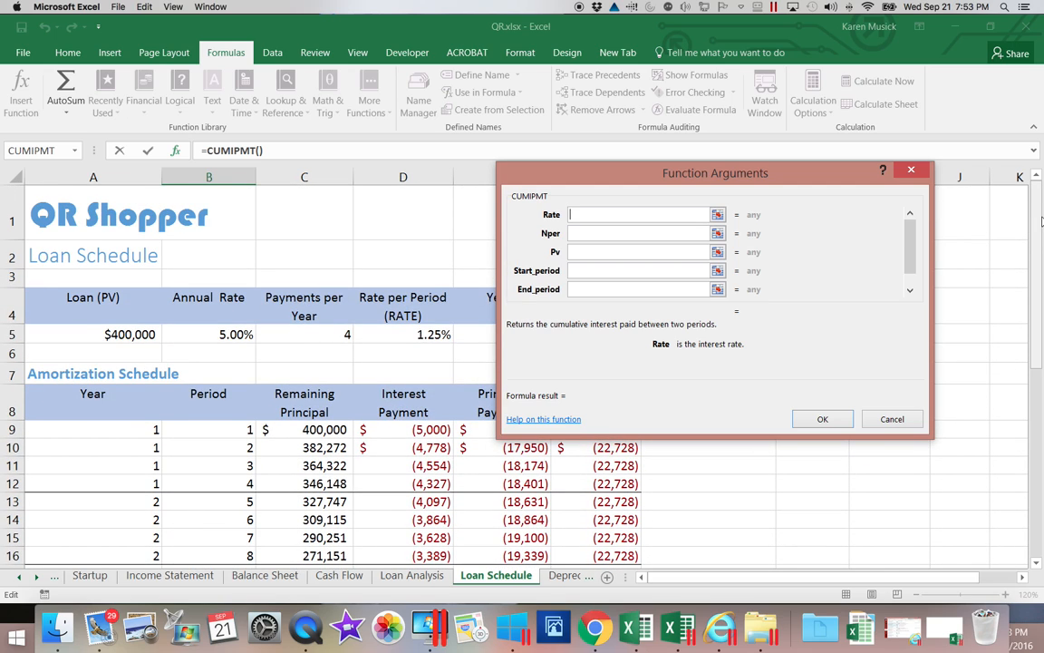
{"action": "left_click_drag", "start_coordinate": [731, 179], "coordinate": [704, 363]}
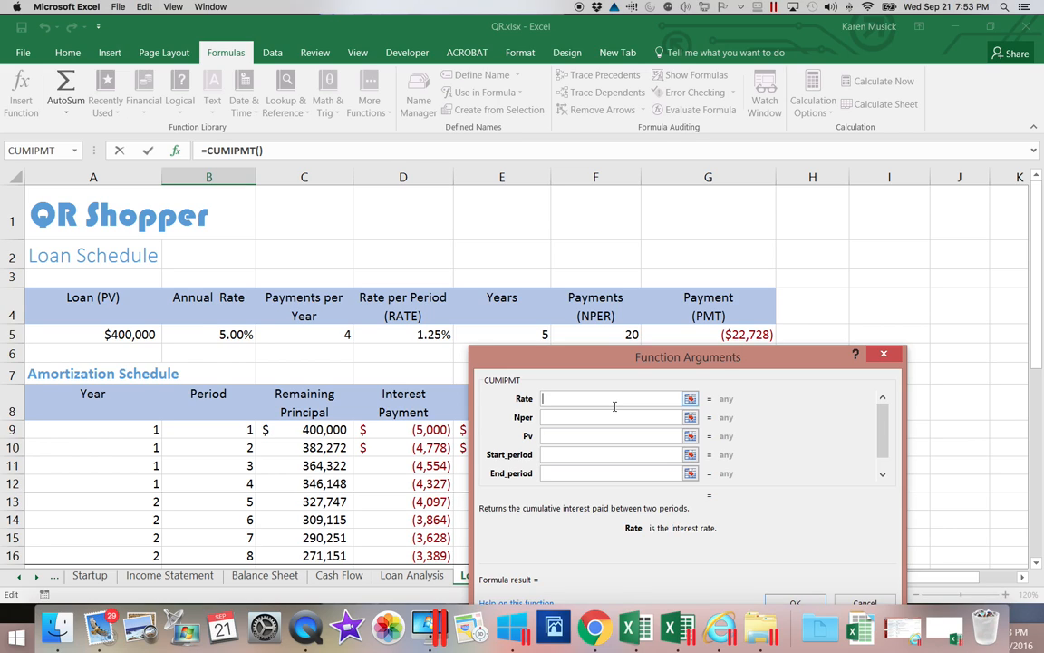
{"action": "left_click", "coordinate": [413, 338]}
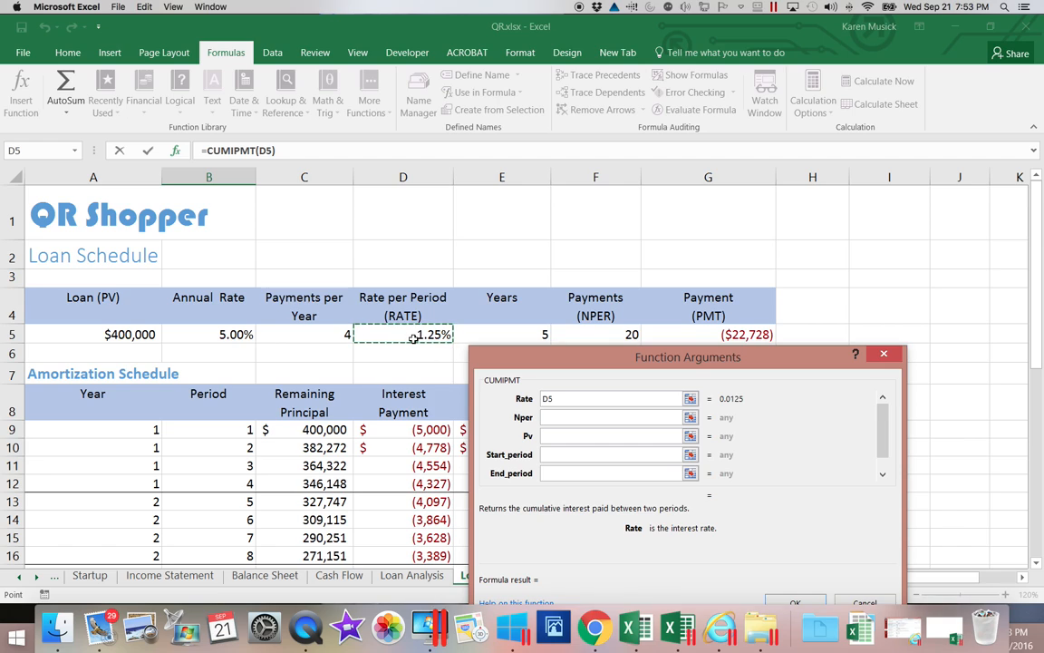
{"action": "left_click", "coordinate": [542, 403]}
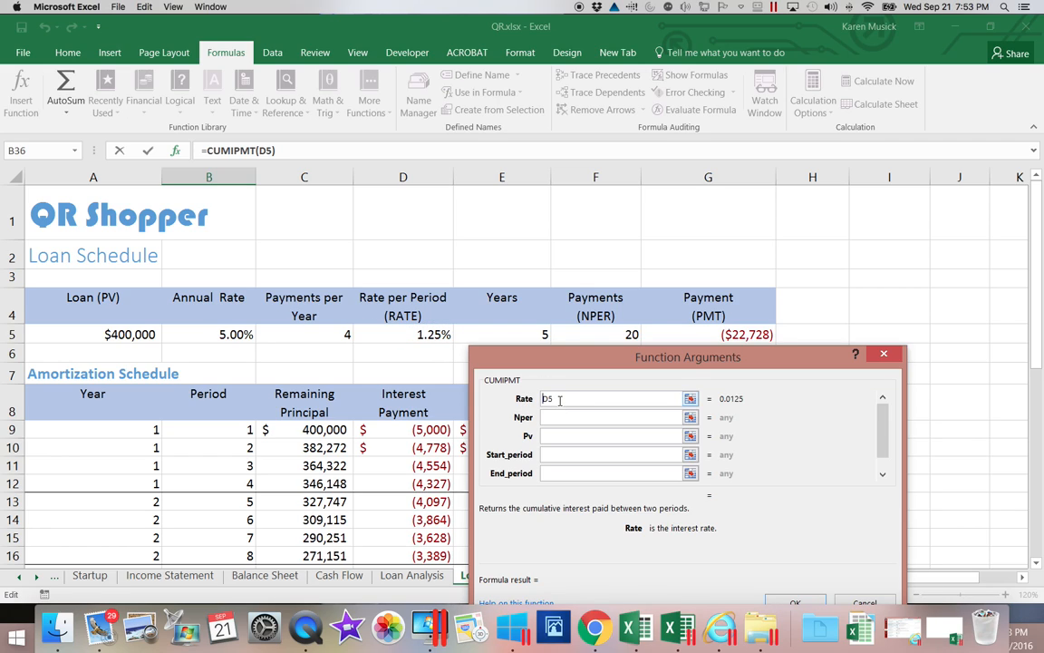
{"action": "type", "text": "$"}
{"action": "left_click", "coordinate": [556, 400]}
{"action": "type", "text": "$"}
Set the Nper argument to the number of payments as the absolute reference $F$5.
{"action": "left_click", "coordinate": [553, 418]}
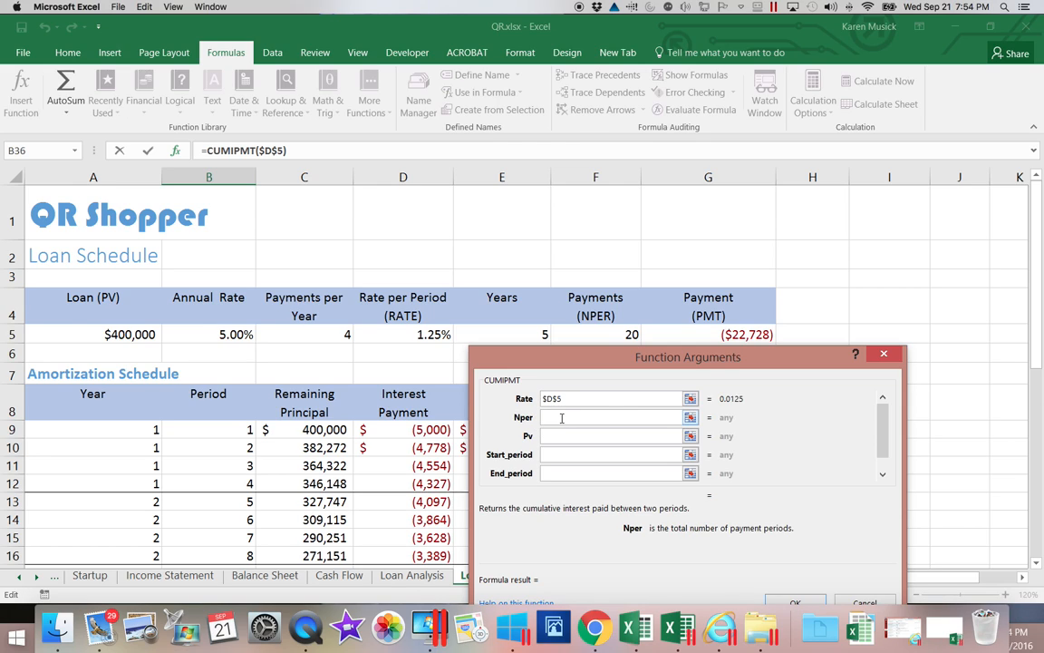
{"action": "left_click", "coordinate": [603, 334]}
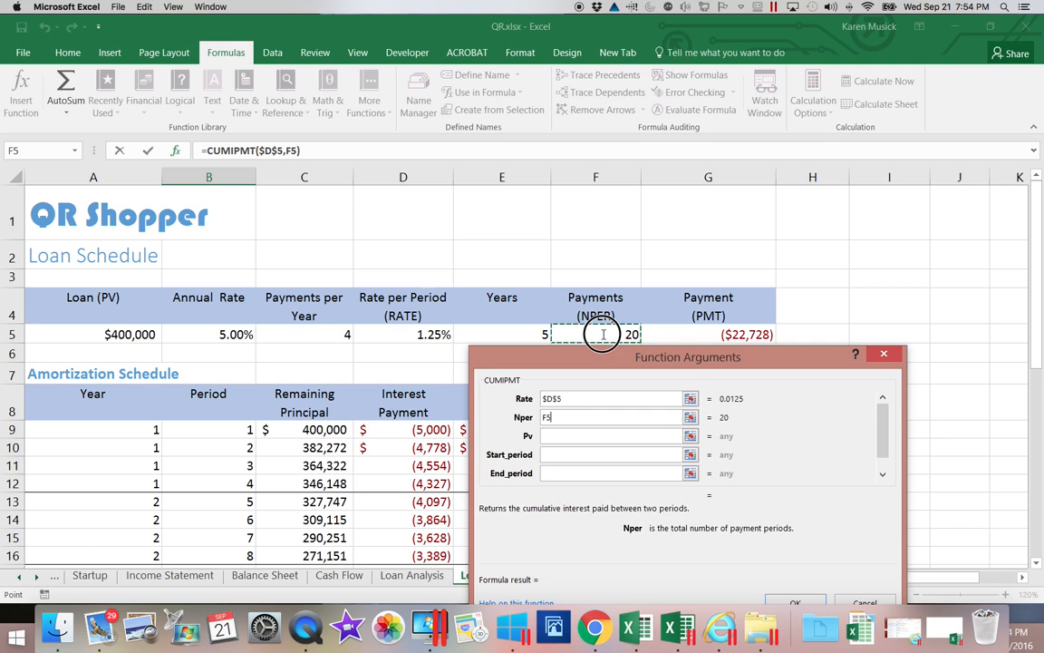
{"action": "left_click", "coordinate": [581, 417]}
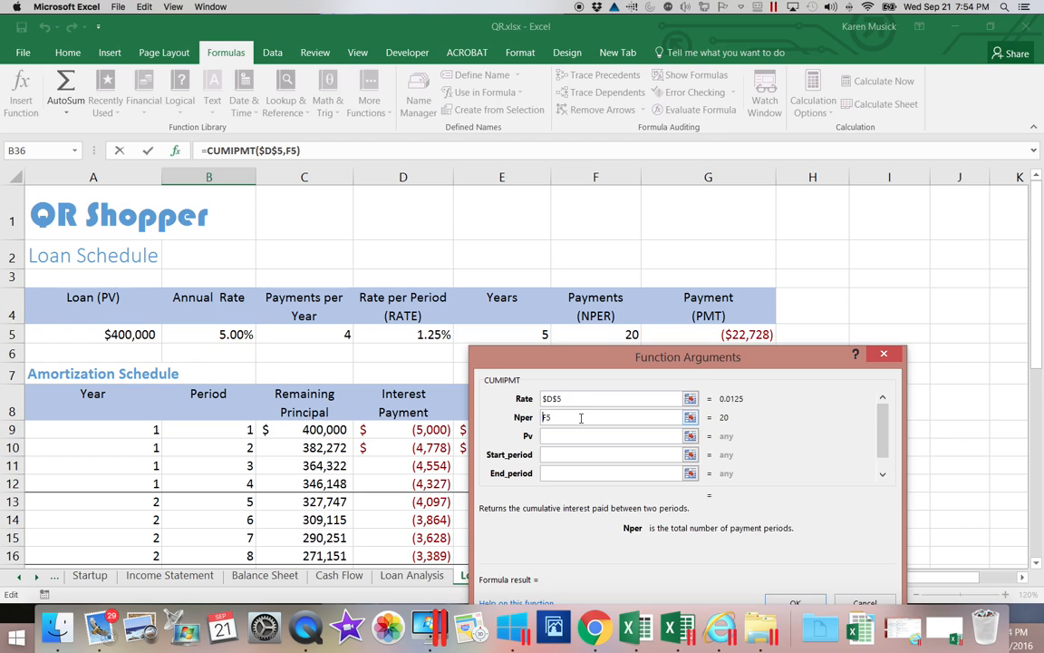
{"action": "key", "text": "Left"}
{"action": "key", "text": "Left"}
{"action": "type", "text": "$"}
{"action": "key", "text": "Right"}
{"action": "type", "text": "$"}
Set the Pv argument to the loan amount as the absolute reference $A$5.
{"action": "left_click", "coordinate": [569, 437]}
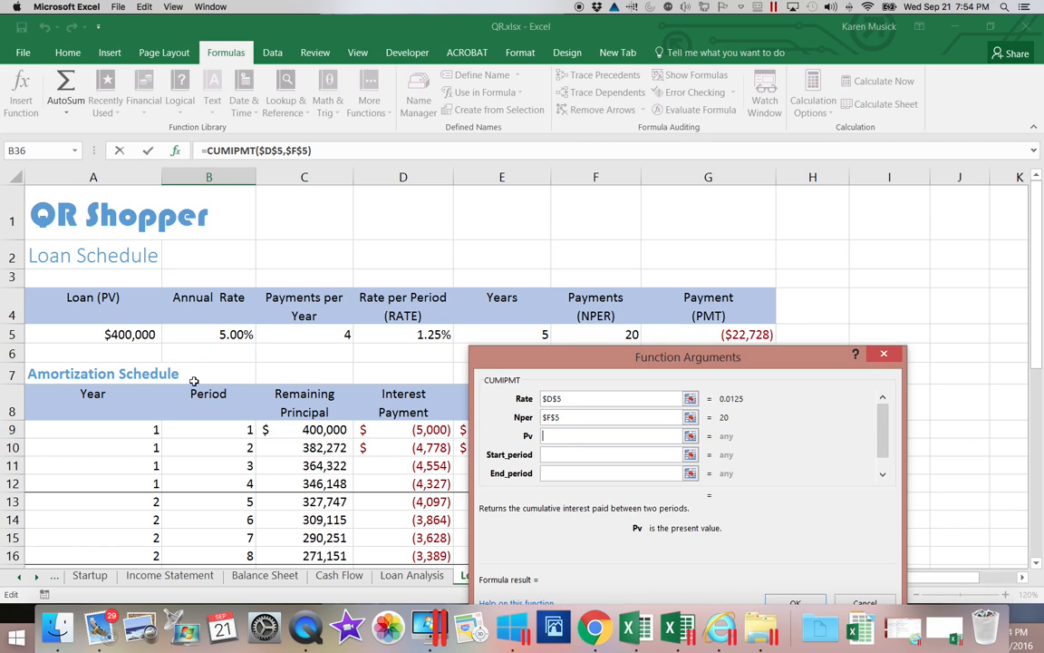
{"action": "left_click", "coordinate": [138, 334]}
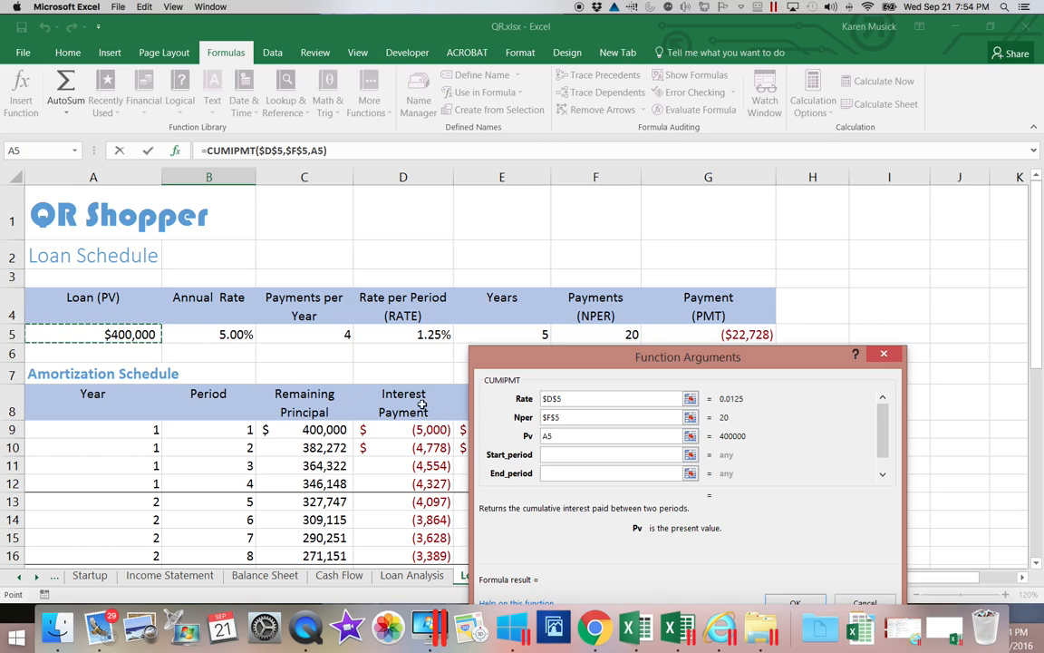
{"action": "left_click", "coordinate": [544, 436]}
{"action": "type", "text": "$"}
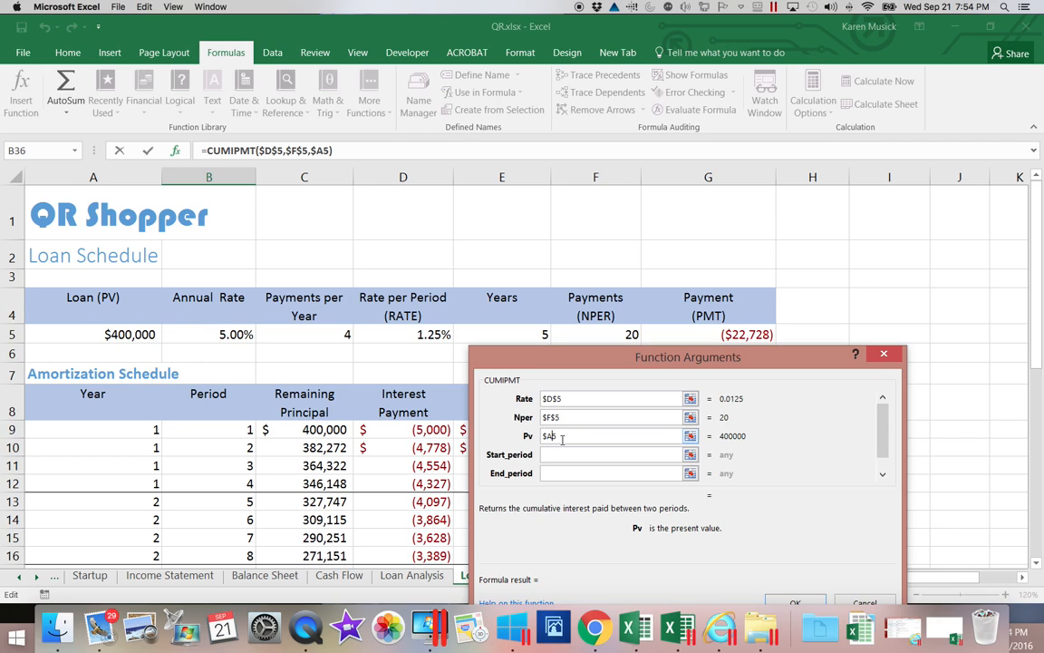
{"action": "key", "text": "Right"}
{"action": "type", "text": "$"}
Set Start_period to B34 and End_period to B35, the Year 1 quarters, as relative references.
{"action": "left_click", "coordinate": [884, 476]}
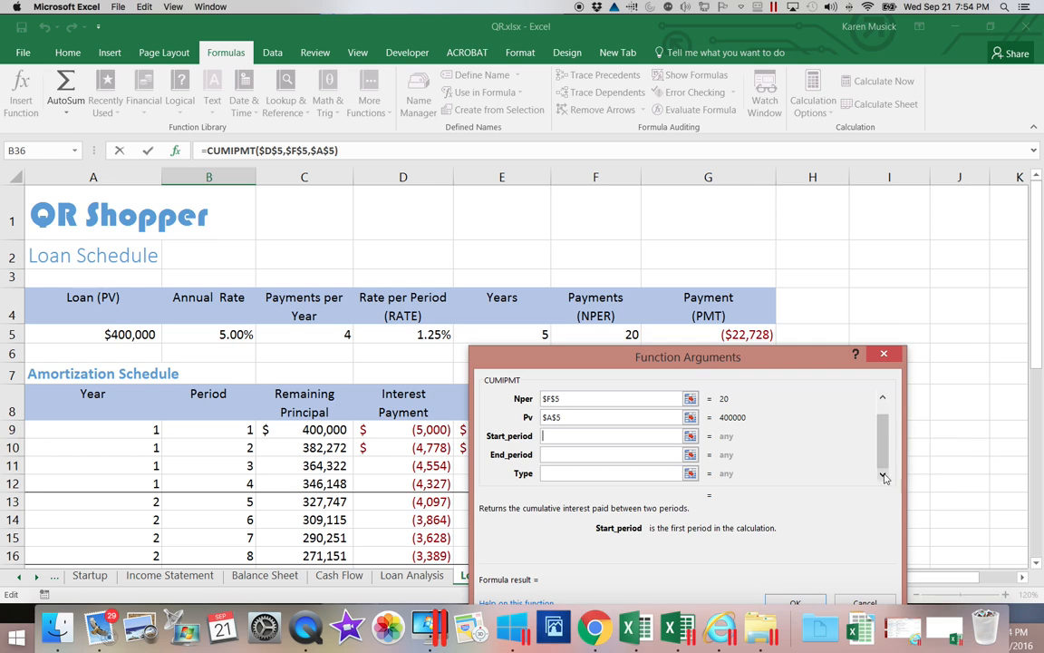
{"action": "left_click_drag", "start_coordinate": [1033, 353], "coordinate": [1034, 564]}
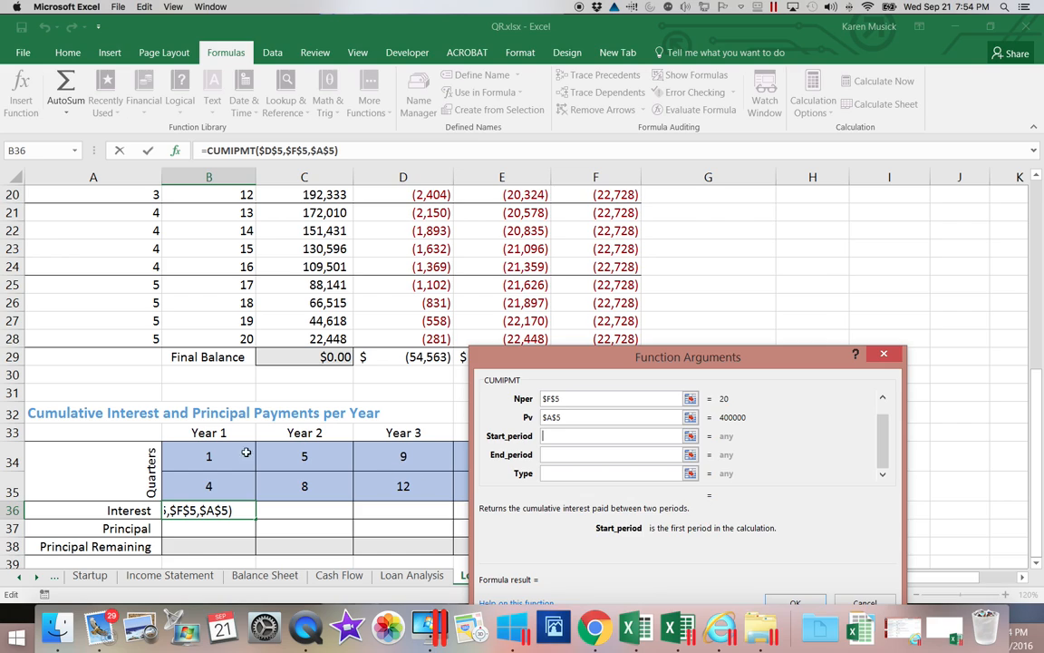
{"action": "left_click", "coordinate": [211, 457]}
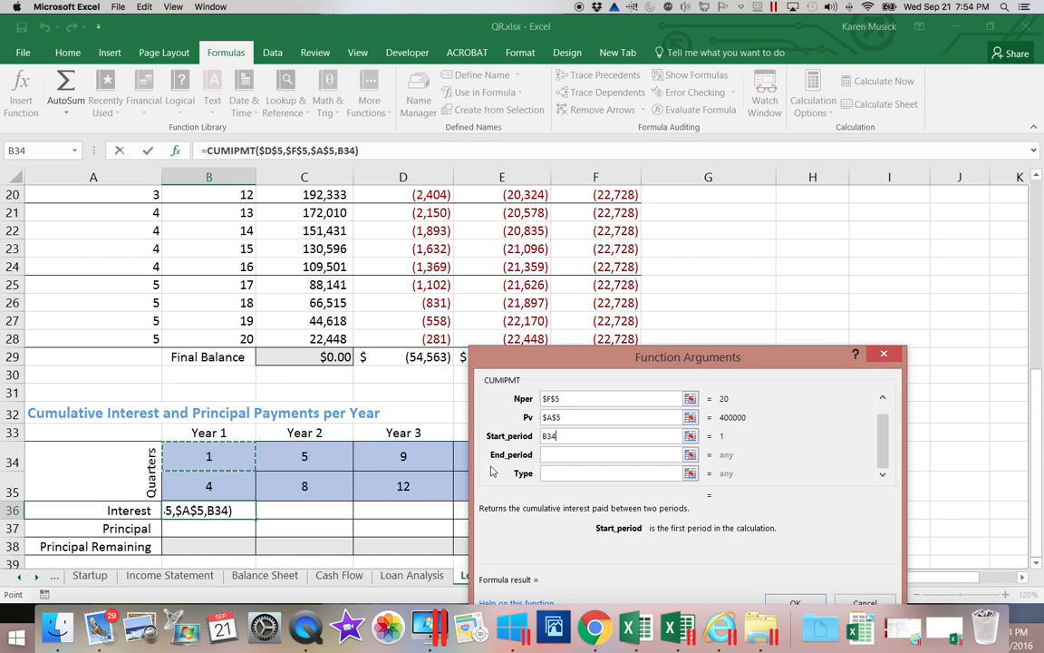
{"action": "left_click", "coordinate": [560, 455]}
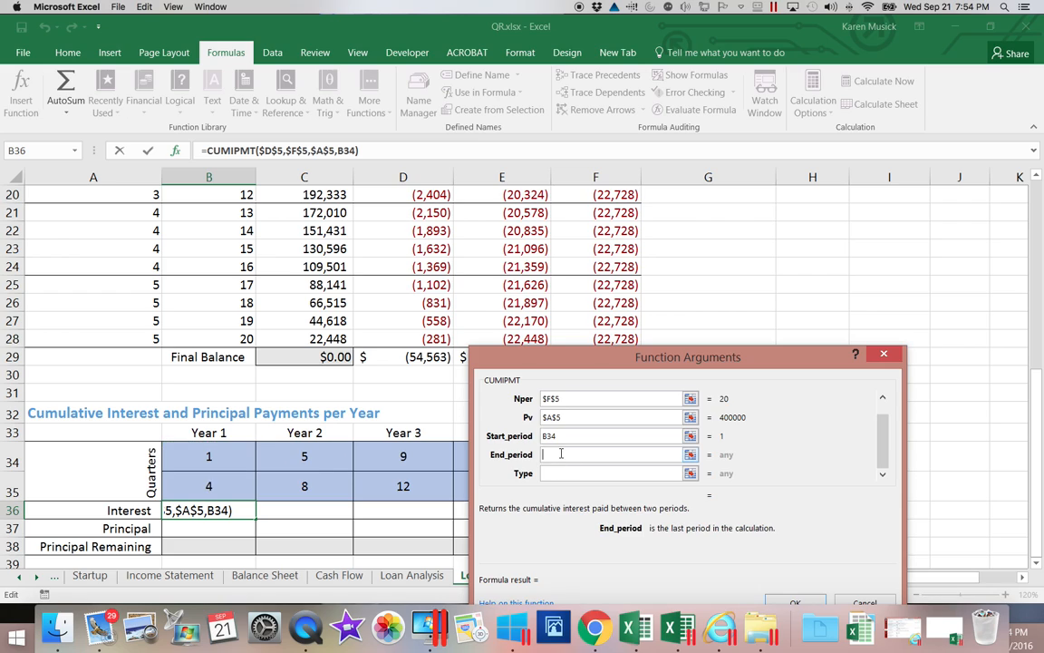
{"action": "left_click", "coordinate": [227, 486]}
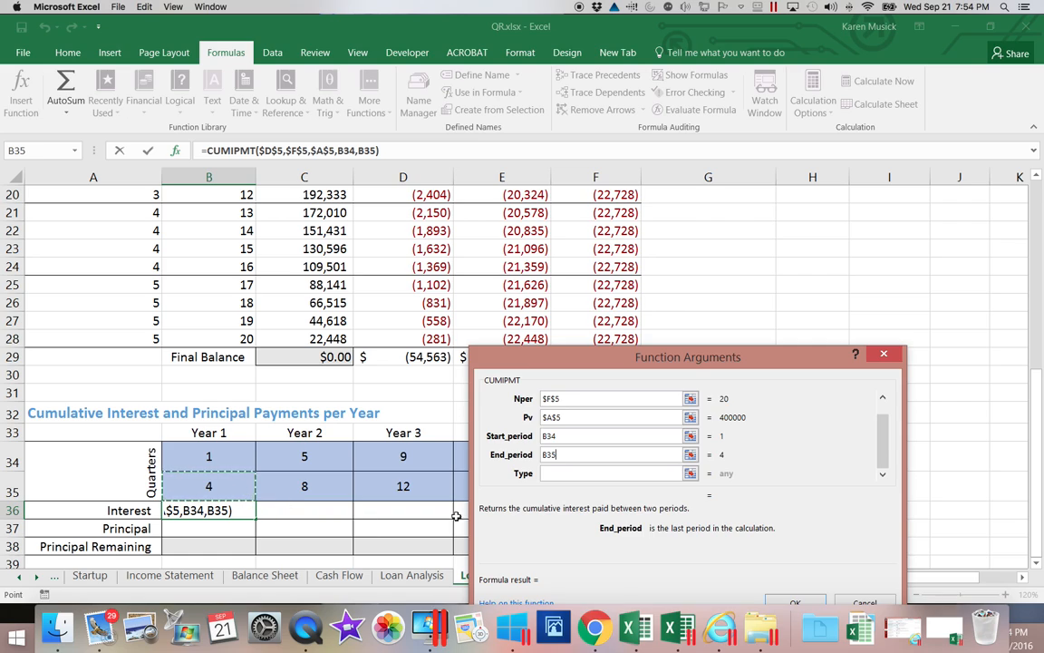
Set the payment Type argument to 0 and complete the CUMIPMT formula in B36.
{"action": "left_click", "coordinate": [552, 474]}
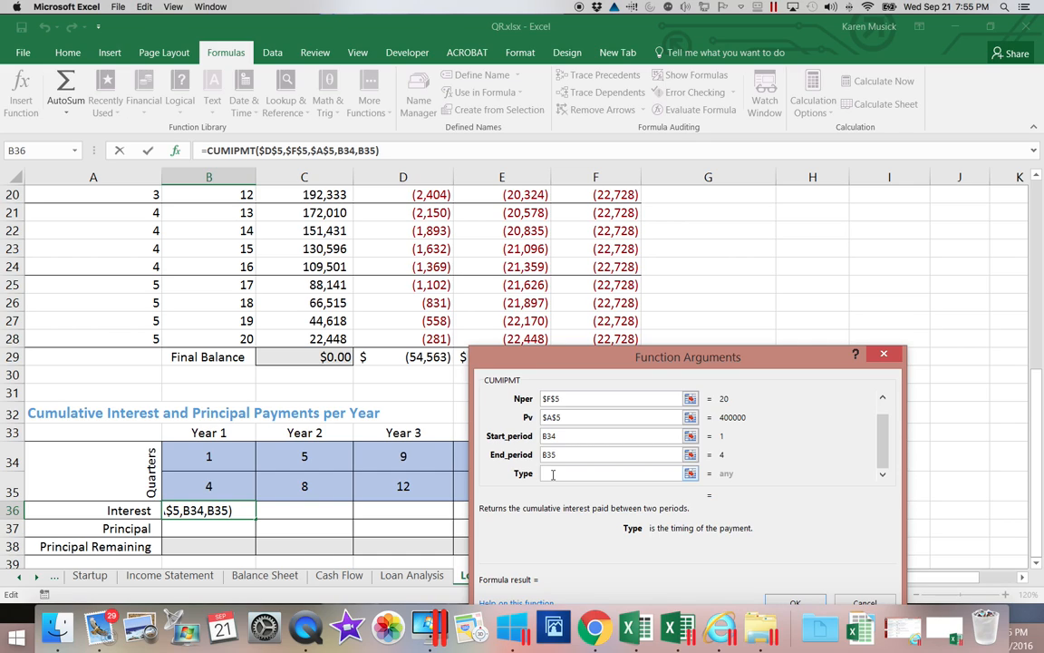
{"action": "type", "text": "0"}
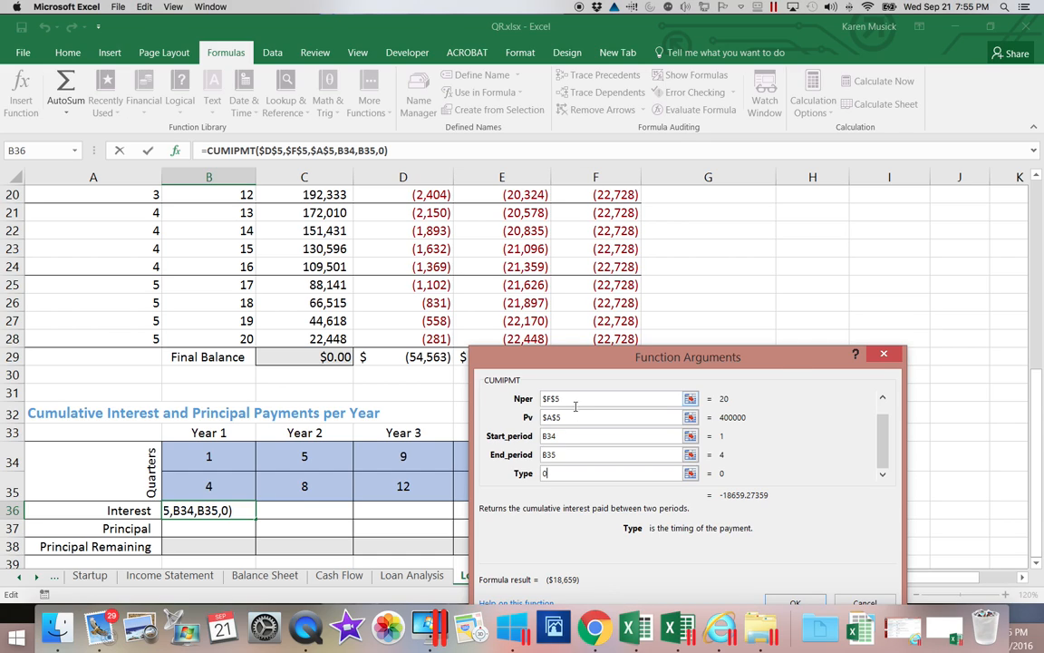
{"action": "left_click_drag", "start_coordinate": [767, 359], "coordinate": [870, 232]}
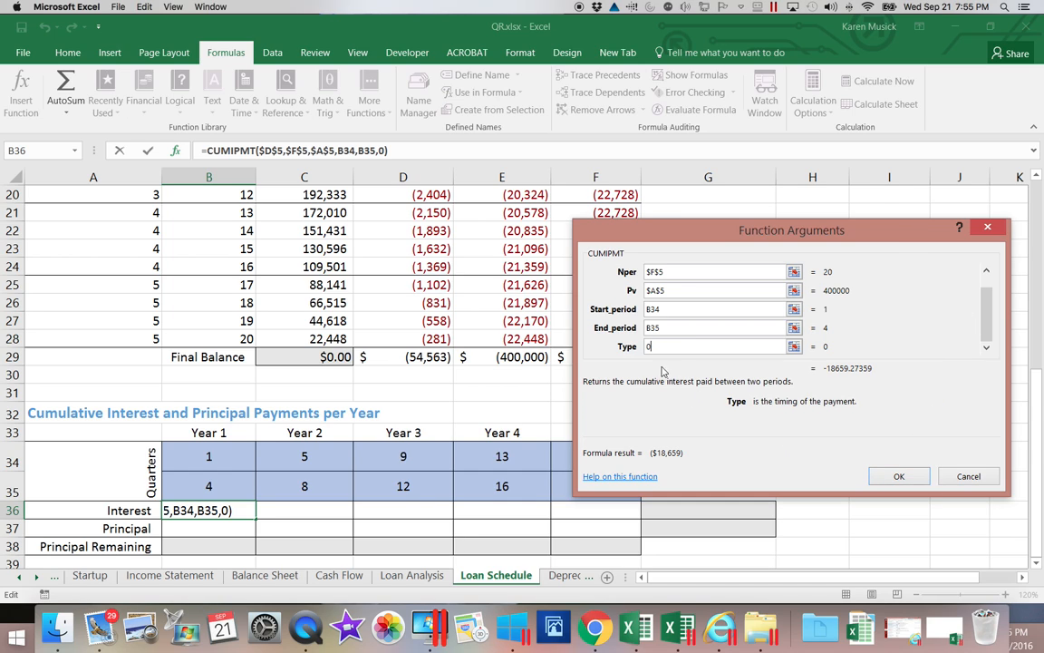
{"action": "left_click", "coordinate": [898, 476]}
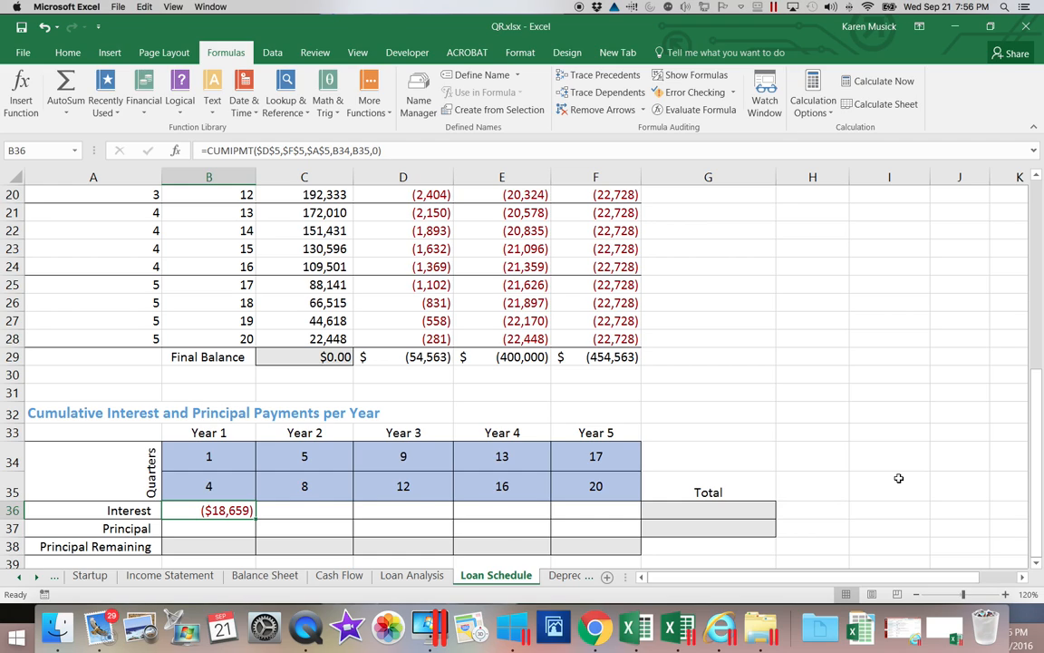
Insert the CUMPRINC financial function into the Year 1 Principal cell, B37.
{"action": "left_click", "coordinate": [233, 531]}
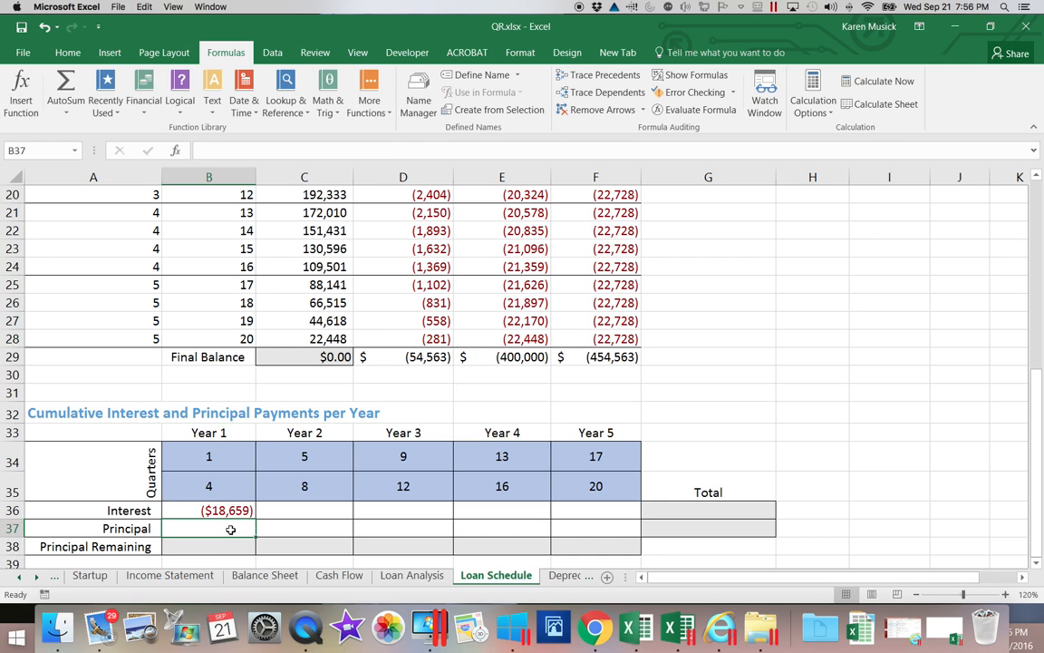
{"action": "scroll", "coordinate": [231, 524], "scroll_direction": "right", "scroll_amount": 2}
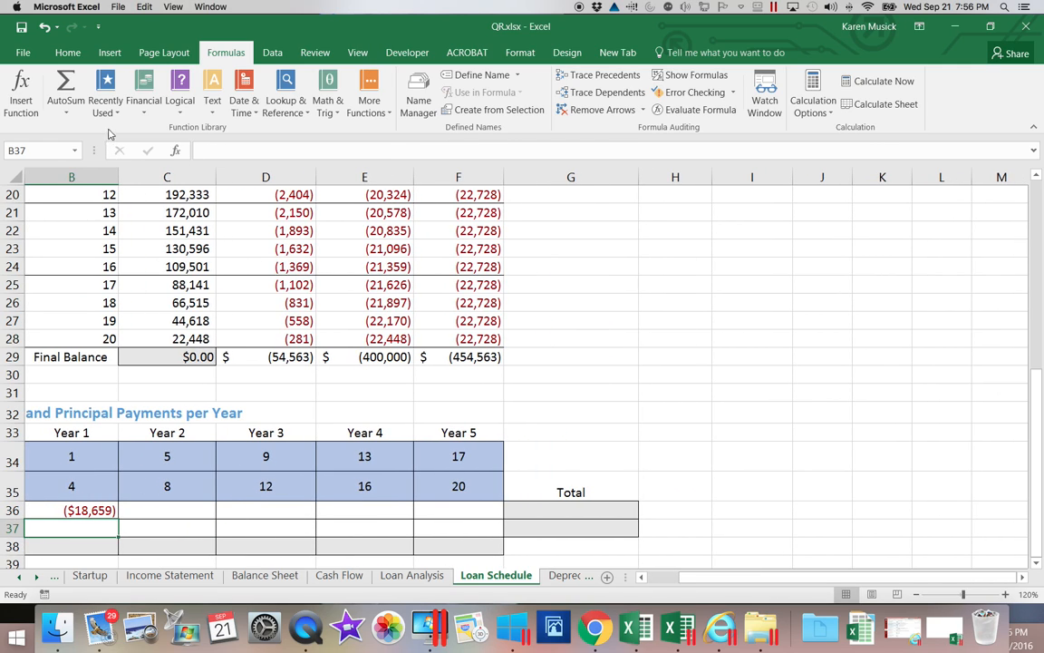
{"action": "left_click", "coordinate": [147, 112]}
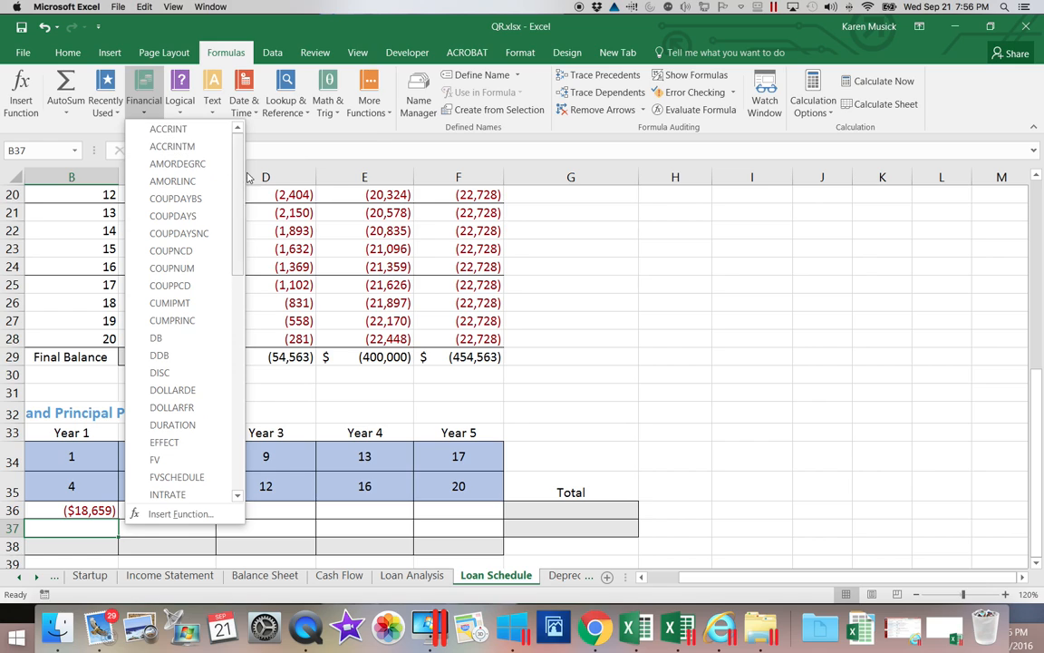
{"action": "left_click_drag", "start_coordinate": [236, 177], "coordinate": [233, 210]}
{"action": "left_click", "coordinate": [177, 211]}
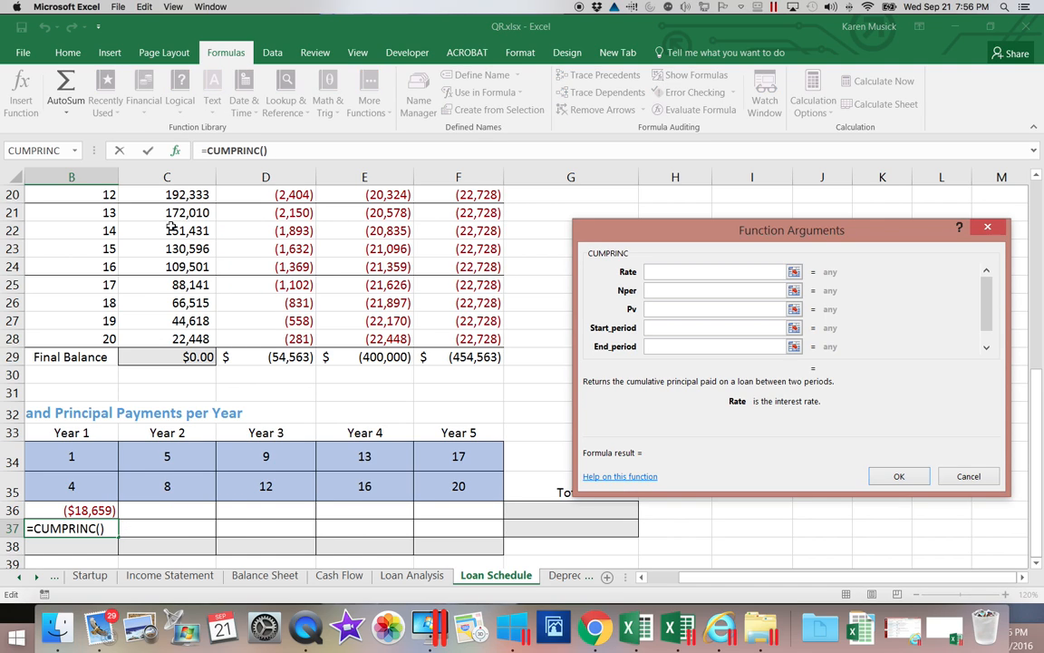
Set the CUMPRINC Rate argument to the rate per period as the absolute reference $D$5.
{"action": "left_click_drag", "start_coordinate": [694, 579], "coordinate": [639, 578]}
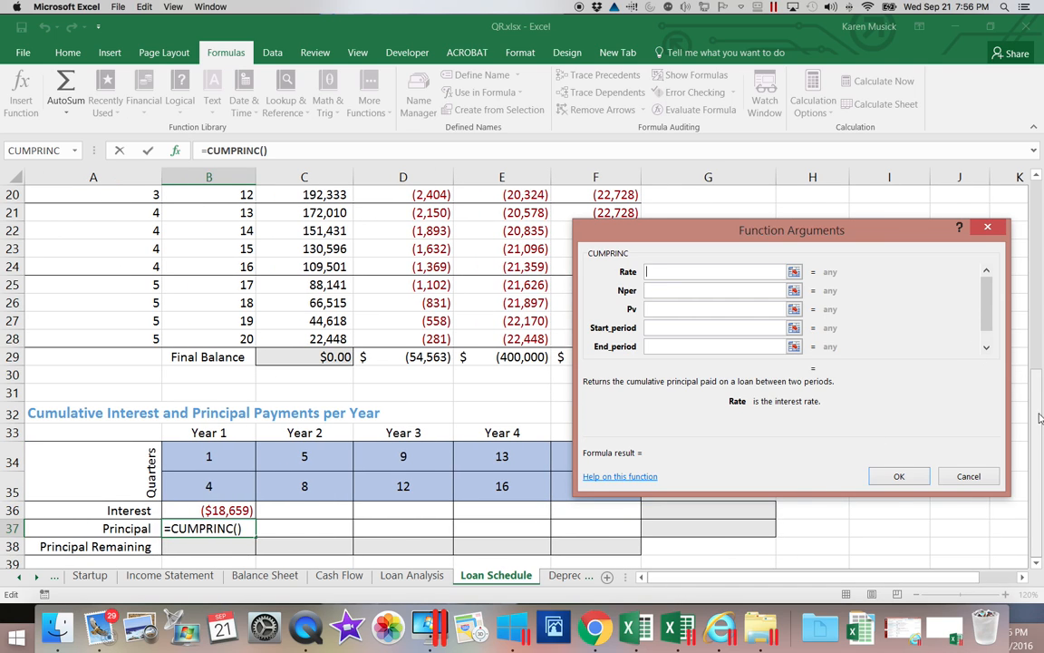
{"action": "left_click_drag", "start_coordinate": [1032, 404], "coordinate": [1042, 278]}
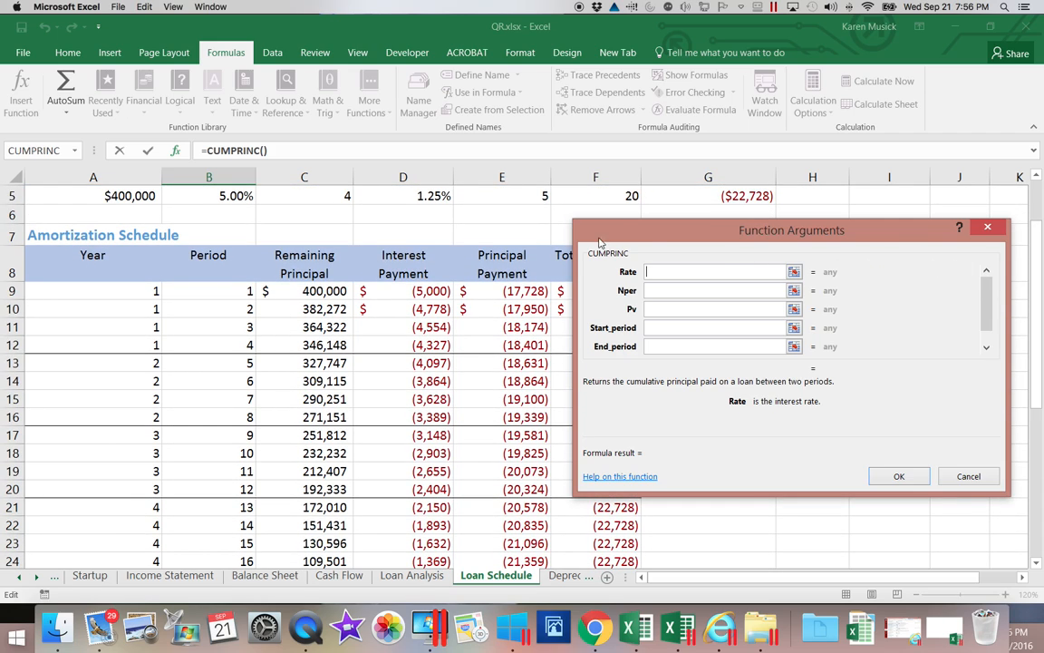
{"action": "left_click", "coordinate": [421, 199]}
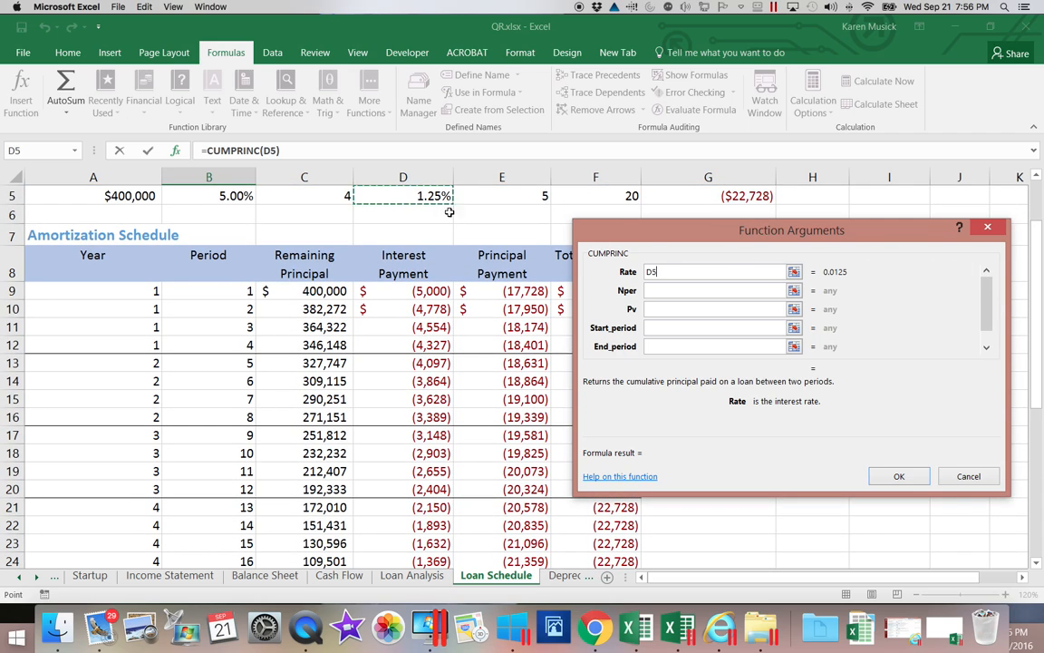
{"action": "left_click", "coordinate": [651, 271]}
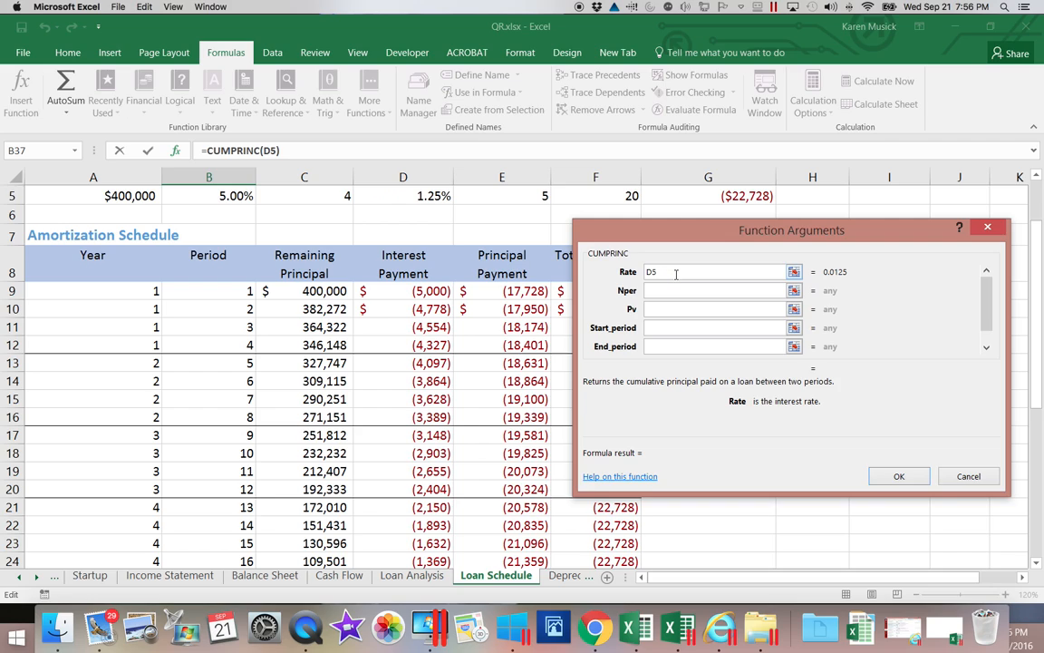
{"action": "type", "text": "$"}
{"action": "key", "text": "Right"}
{"action": "type", "text": "$"}
Set the CUMPRINC Nper argument to the total number of payments as the absolute reference $F$5.
{"action": "left_click", "coordinate": [655, 289]}
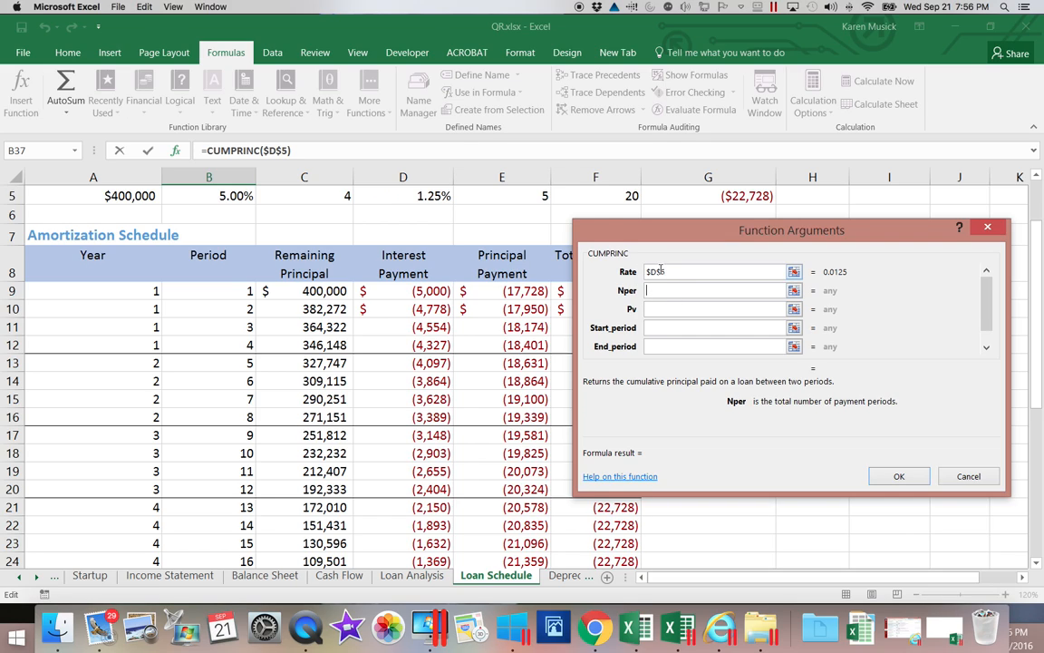
{"action": "left_click", "coordinate": [602, 197]}
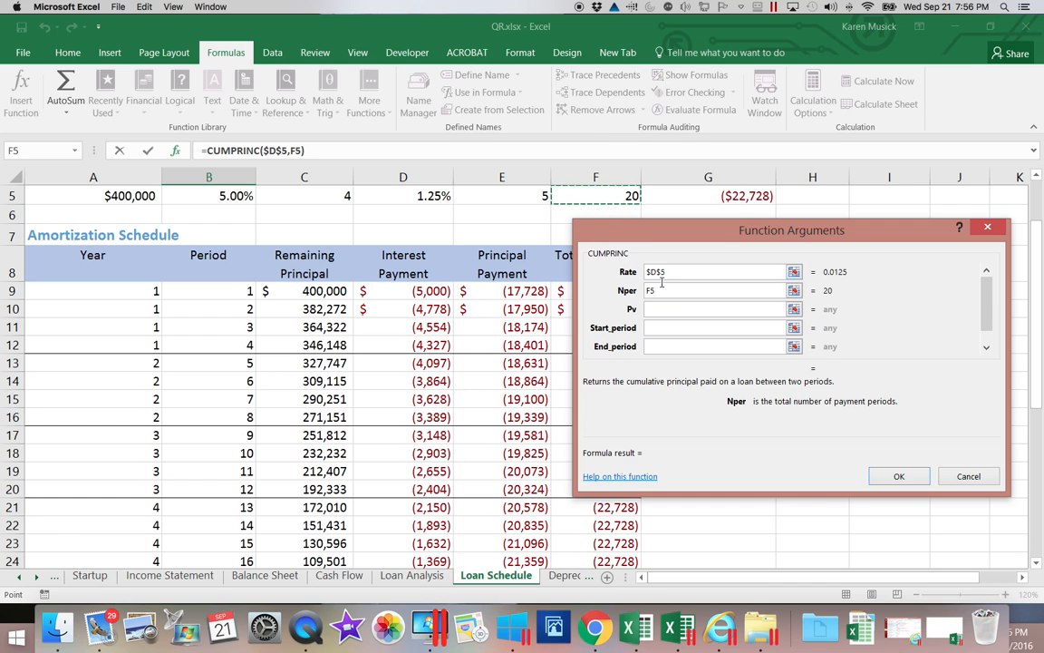
{"action": "left_click", "coordinate": [647, 290]}
{"action": "type", "text": "$"}
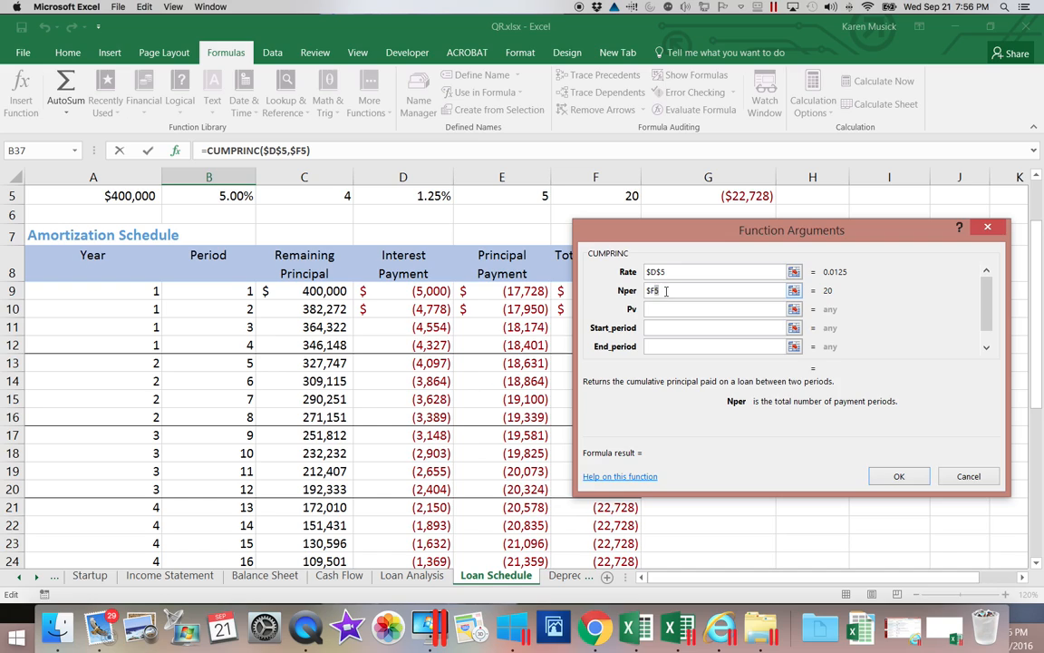
{"action": "key", "text": "Right"}
{"action": "type", "text": "$"}
Set the CUMPRINC Pv argument to the loan amount as the absolute reference $A$5.
{"action": "left_click", "coordinate": [659, 306]}
{"action": "left_click", "coordinate": [148, 195]}
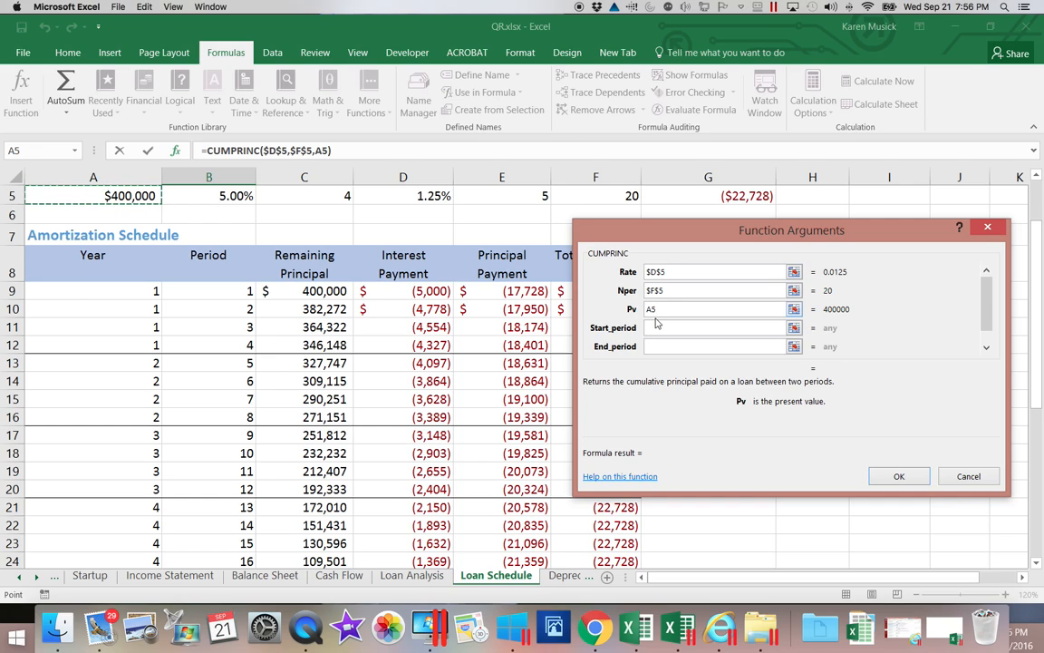
{"action": "left_click", "coordinate": [648, 309]}
{"action": "type", "text": "$"}
{"action": "key", "text": "Right"}
{"action": "type", "text": "$"}
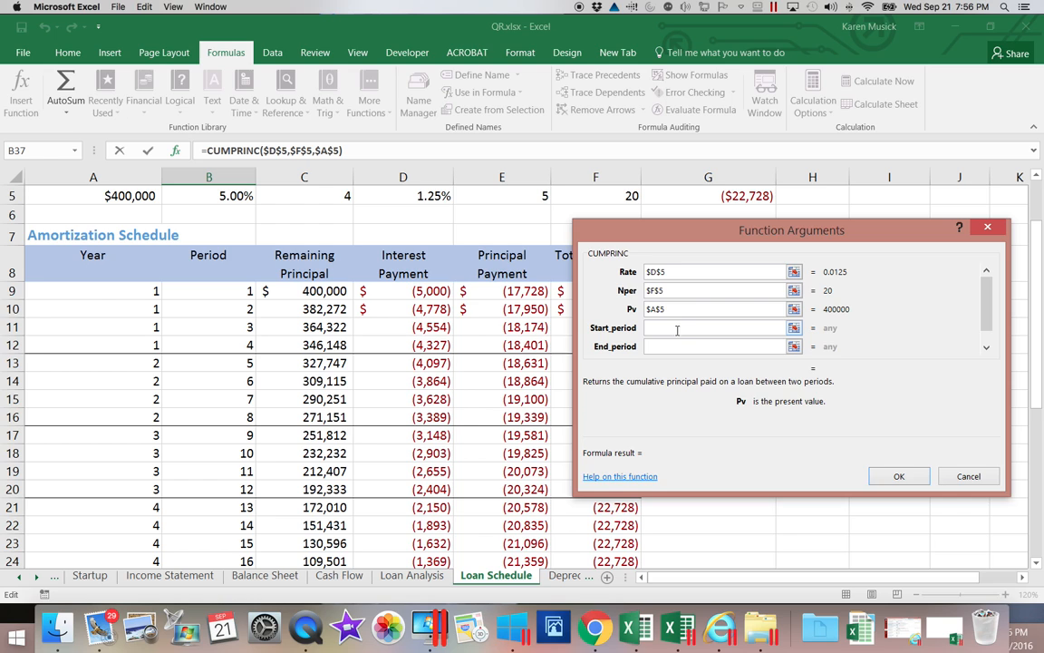
Set the CUMPRINC Start_period to B34 and End_period to B35 as relative references.
{"action": "left_click", "coordinate": [680, 328]}
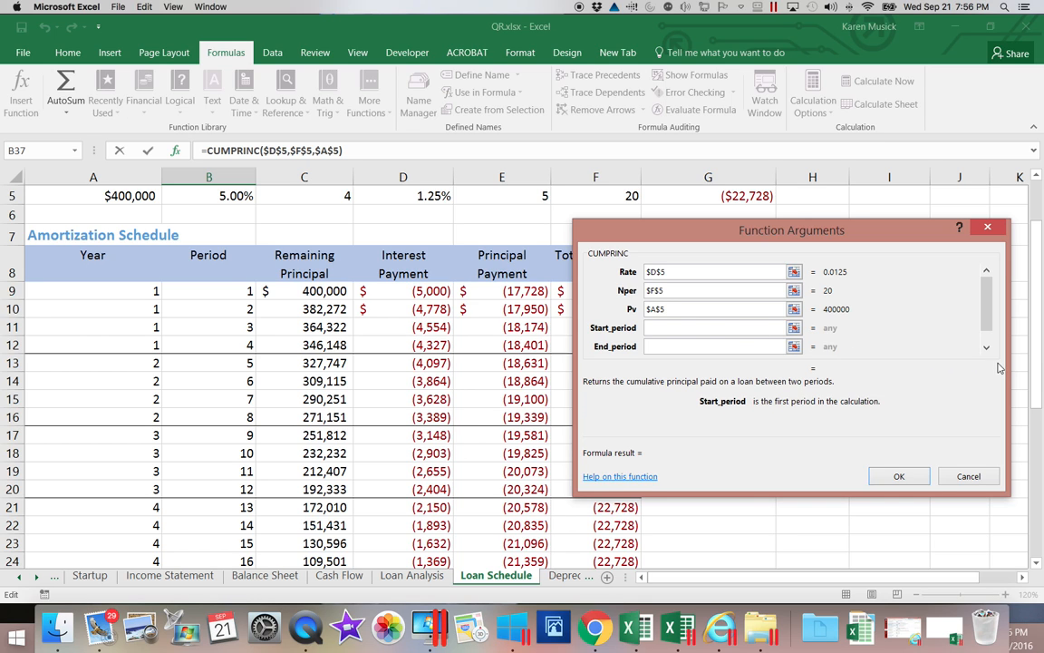
{"action": "left_click_drag", "start_coordinate": [1028, 357], "coordinate": [1026, 503]}
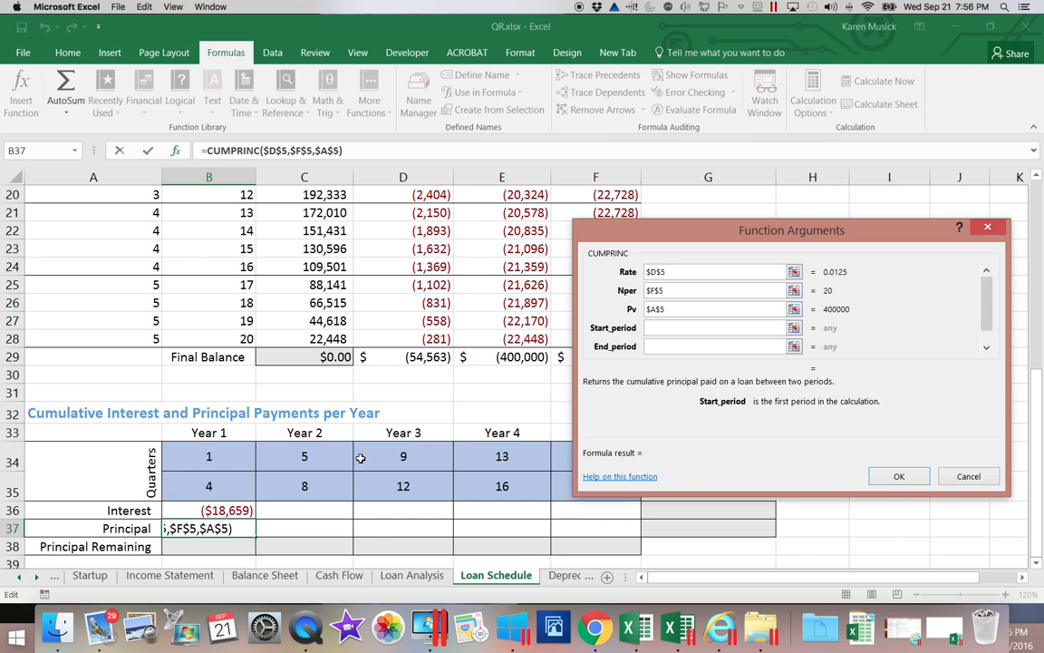
{"action": "left_click", "coordinate": [184, 459]}
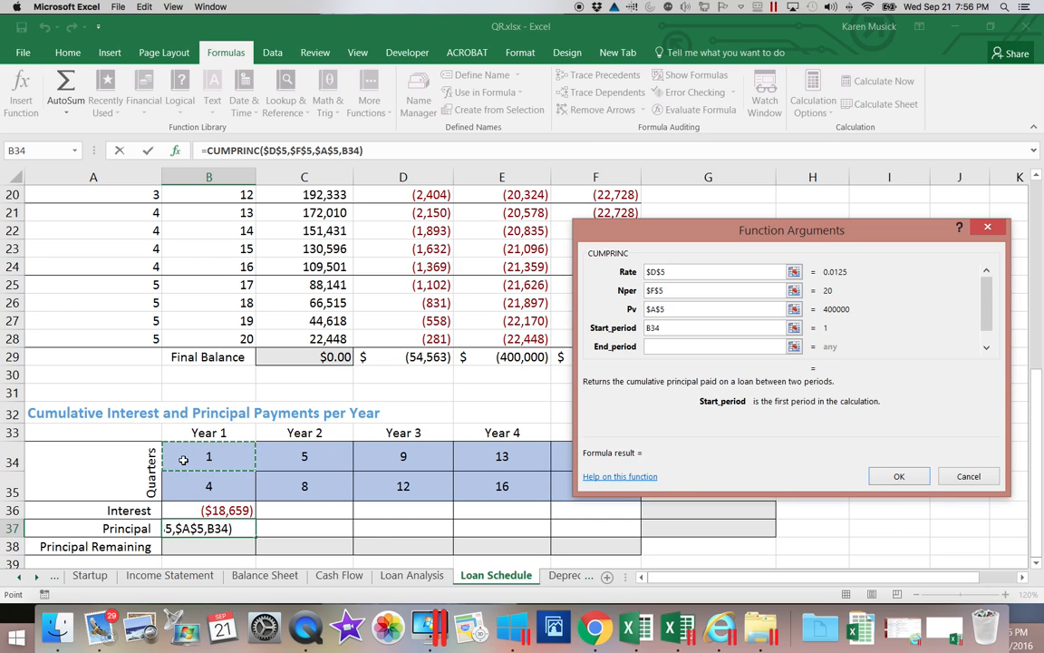
{"action": "left_click", "coordinate": [651, 350]}
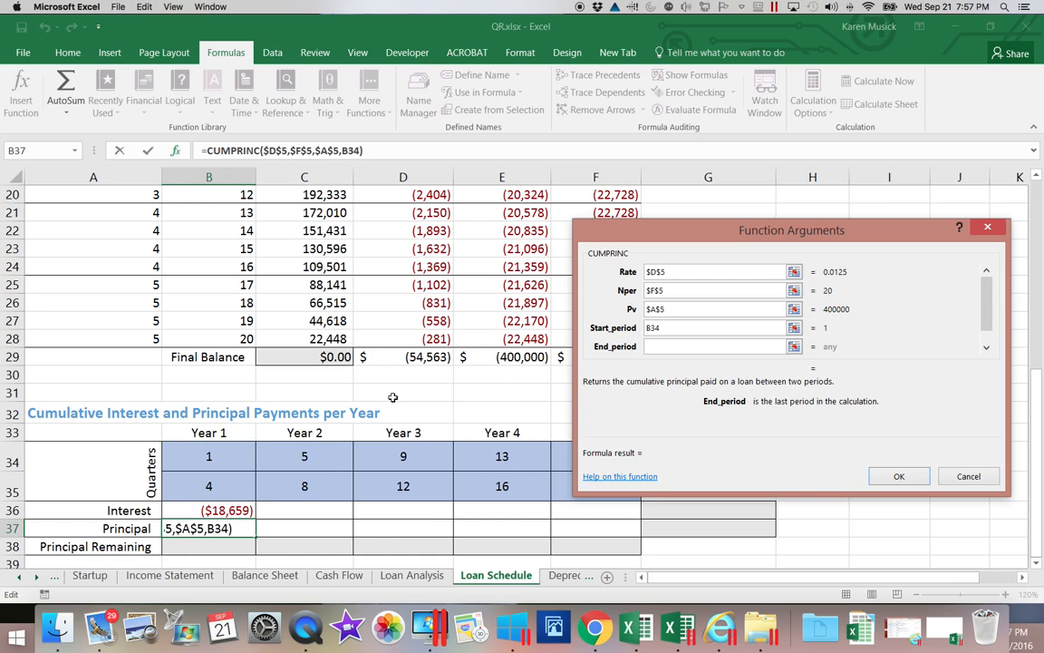
{"action": "left_click", "coordinate": [211, 488]}
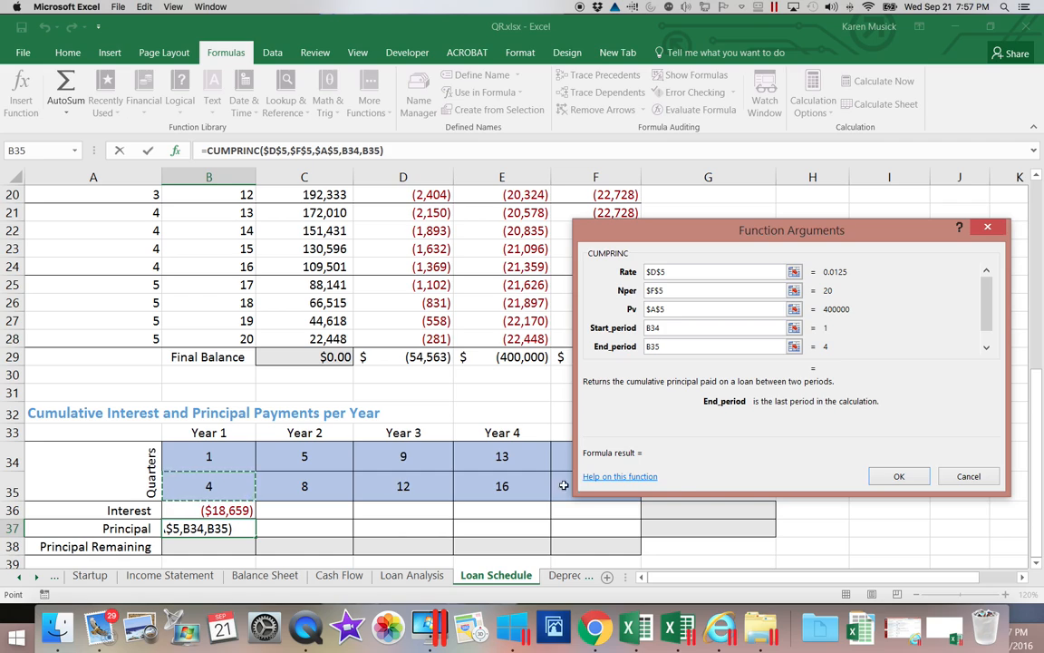
Set the CUMPRINC Type argument to 0 and complete the Year 1 Principal formula in B37.
{"action": "left_click_drag", "start_coordinate": [987, 325], "coordinate": [989, 340]}
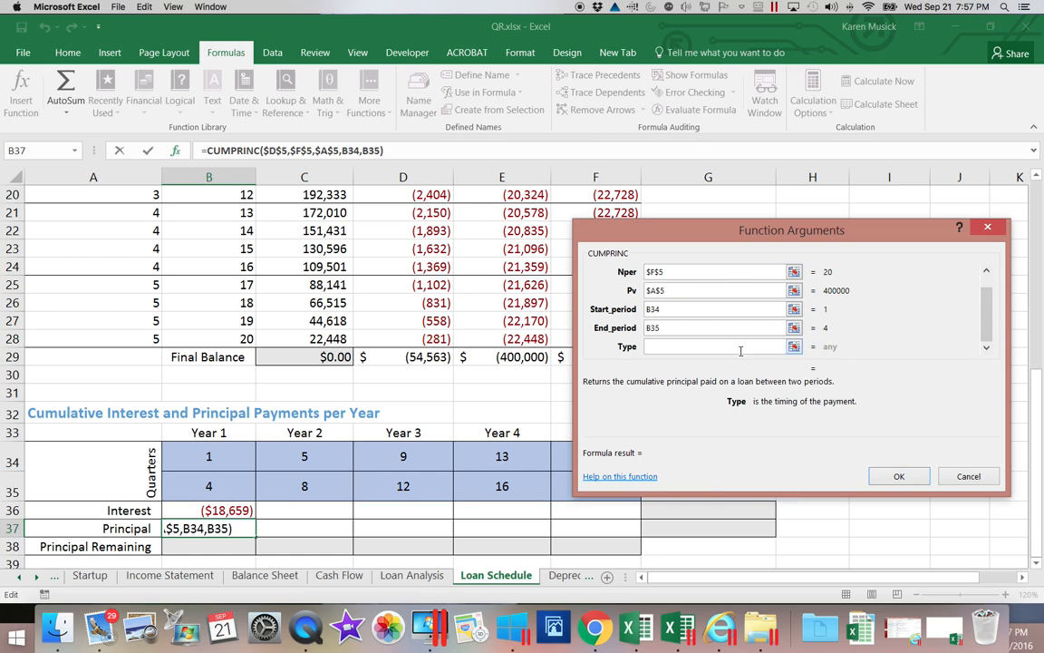
{"action": "type", "text": "0"}
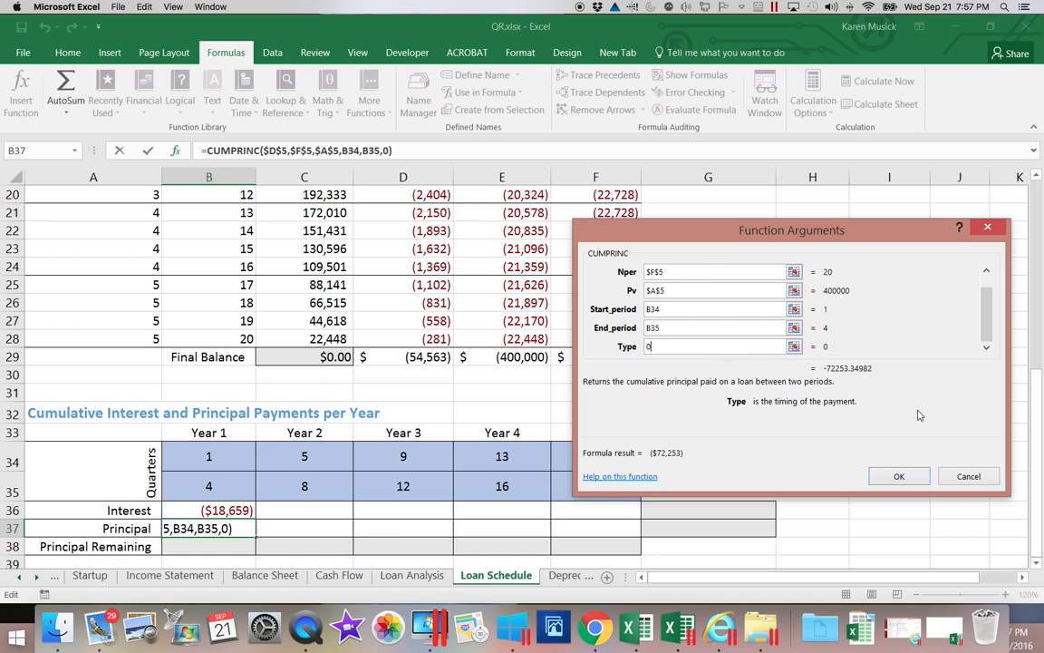
{"action": "left_click", "coordinate": [899, 476]}
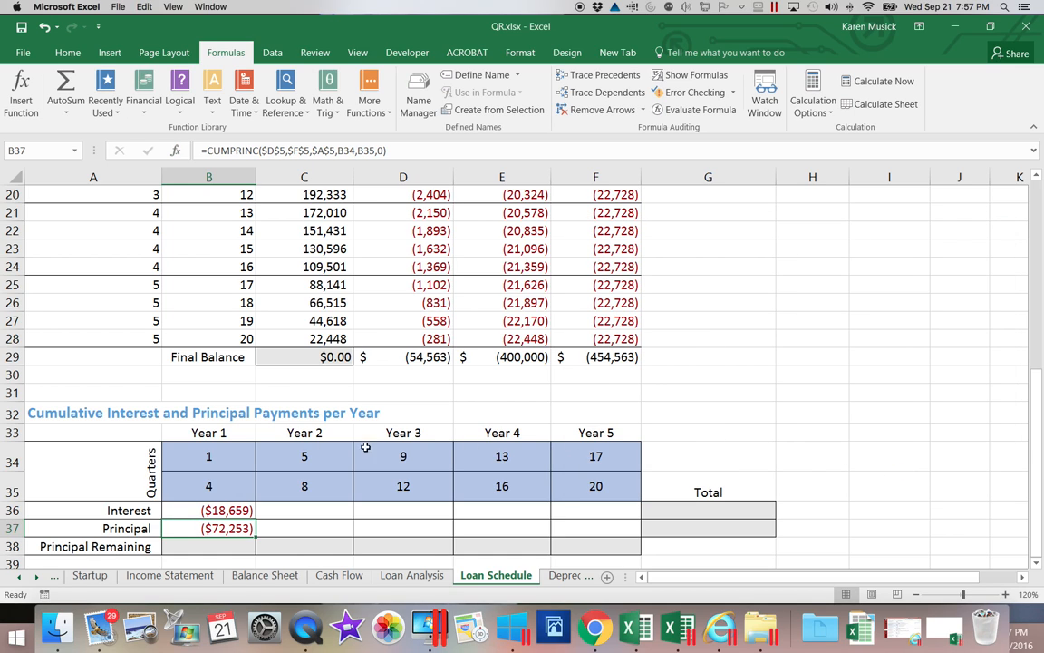
Begin the Year 1 Principal Remaining formula in B38 with a reference to the loan amount in A5.
{"action": "left_click", "coordinate": [218, 545]}
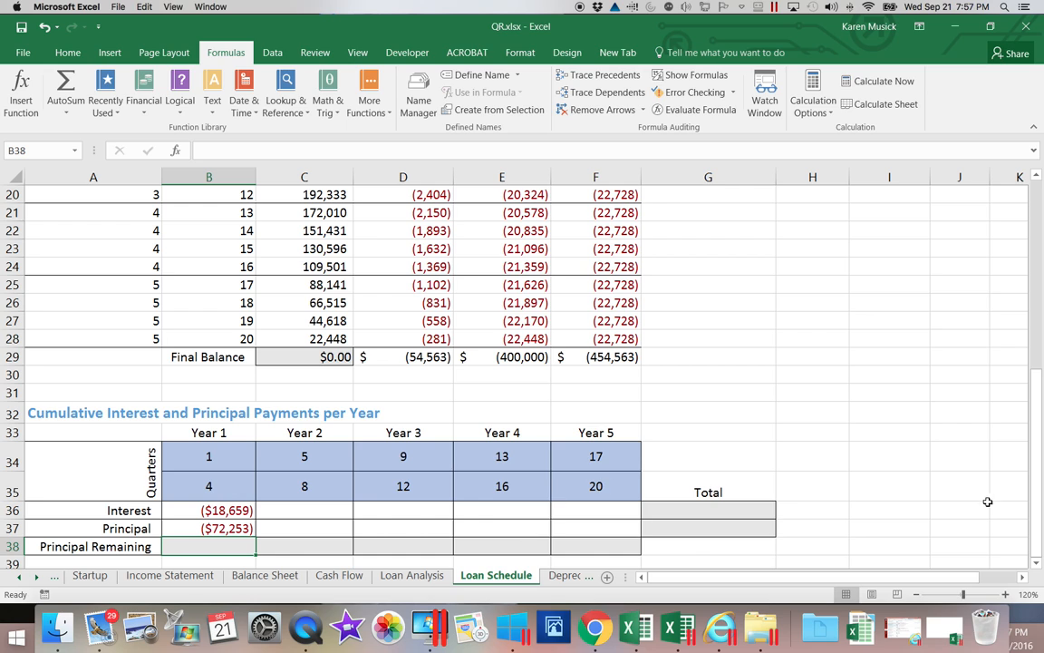
{"action": "left_click_drag", "start_coordinate": [1036, 524], "coordinate": [1033, 308]}
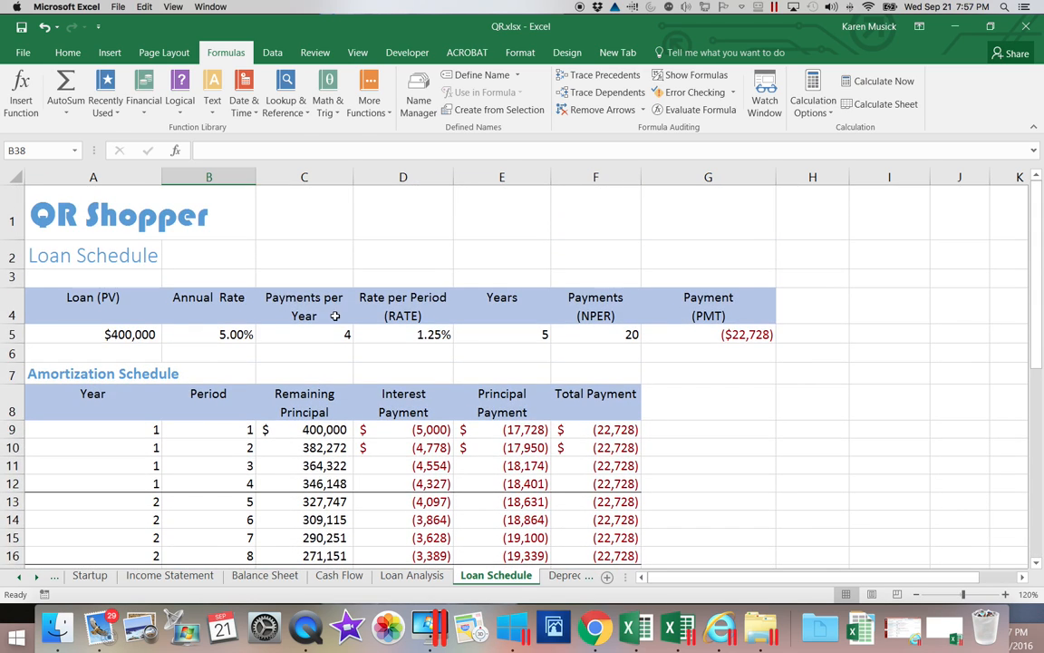
{"action": "left_click", "coordinate": [124, 334]}
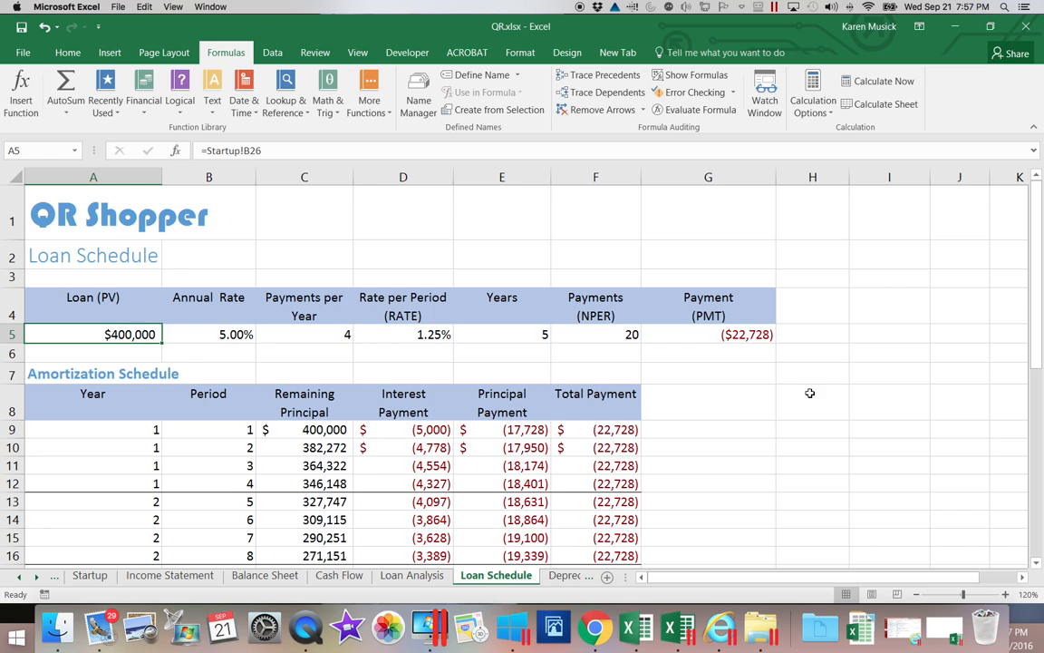
{"action": "left_click_drag", "start_coordinate": [1033, 426], "coordinate": [1033, 552]}
{"action": "left_click", "coordinate": [226, 547]}
{"action": "type", "text": "="}
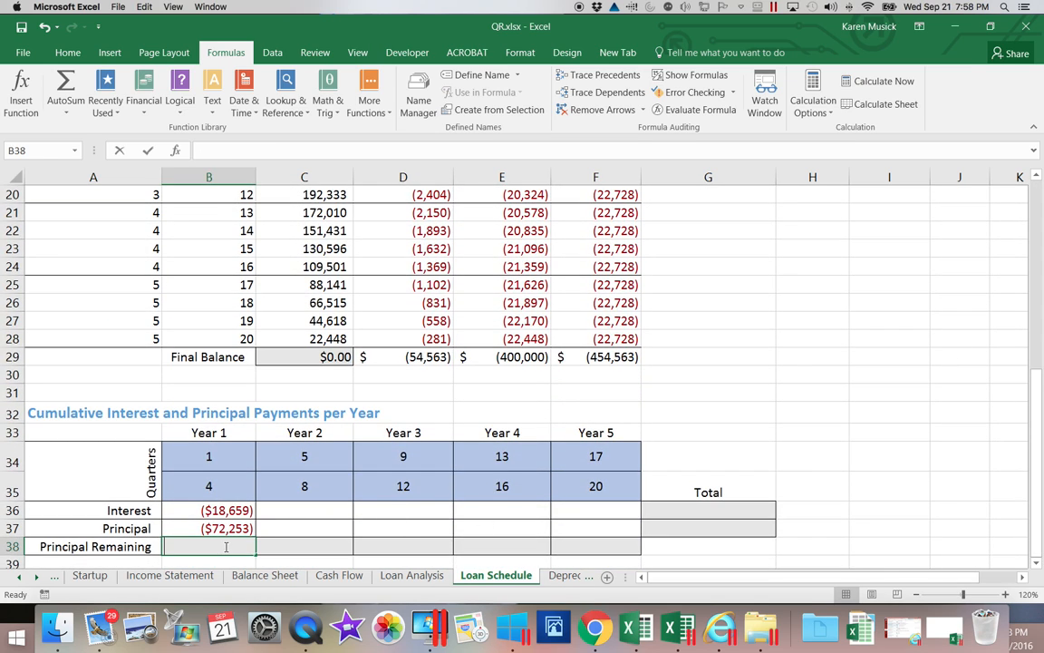
{"action": "left_click_drag", "start_coordinate": [1033, 515], "coordinate": [1033, 324]}
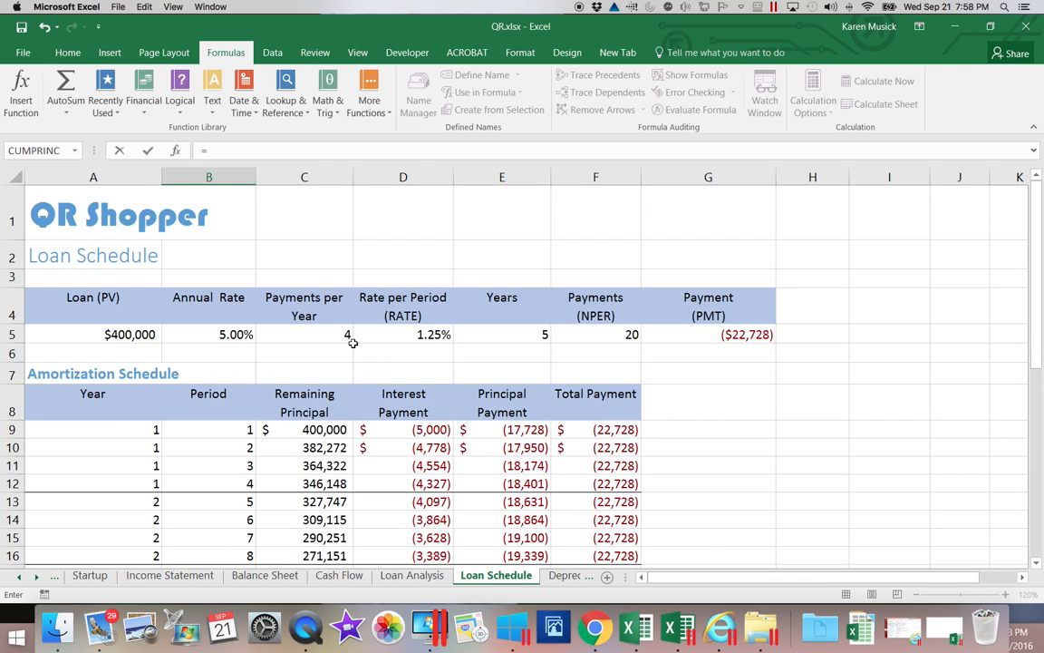
{"action": "left_click", "coordinate": [109, 334]}
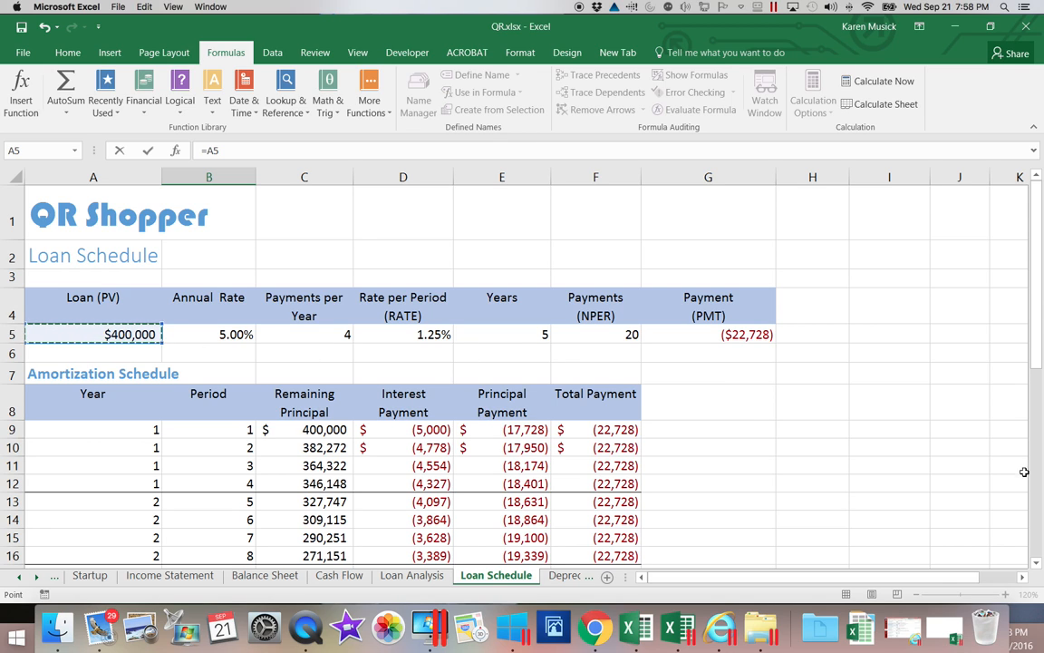
{"action": "left_click", "coordinate": [1035, 484]}
{"action": "left_click_drag", "start_coordinate": [1035, 484], "coordinate": [1033, 518]}
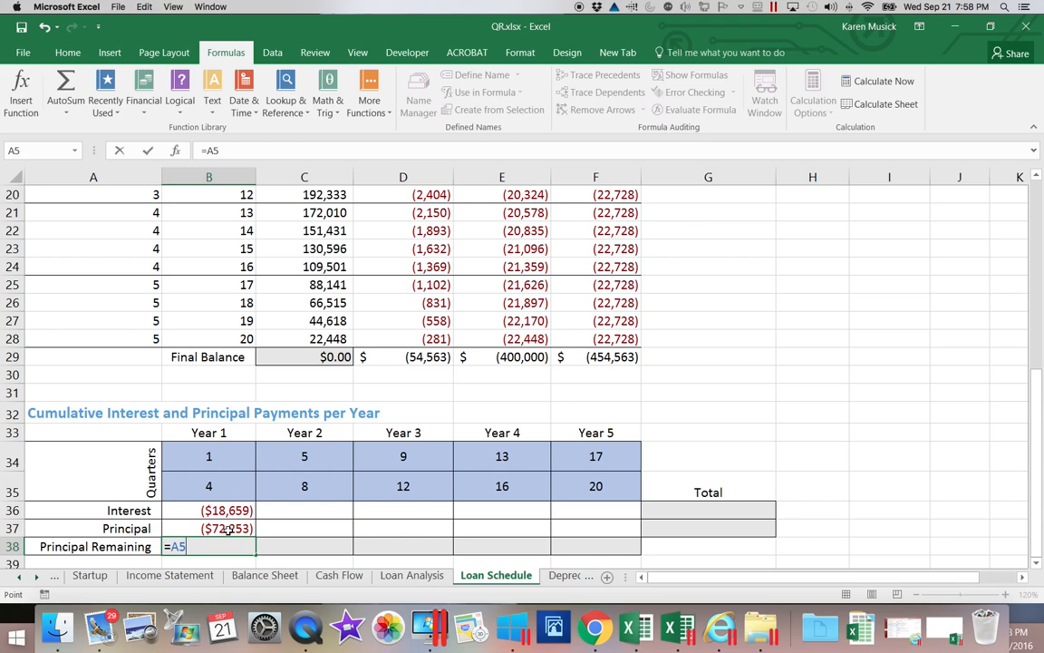
Add the Year 1 Principal payment in B37 to the Principal Remaining formula and enter it as =A5+B37.
{"action": "left_click", "coordinate": [238, 152]}
{"action": "type", "text": "+"}
{"action": "left_click", "coordinate": [221, 526]}
{"action": "key", "text": "Return"}
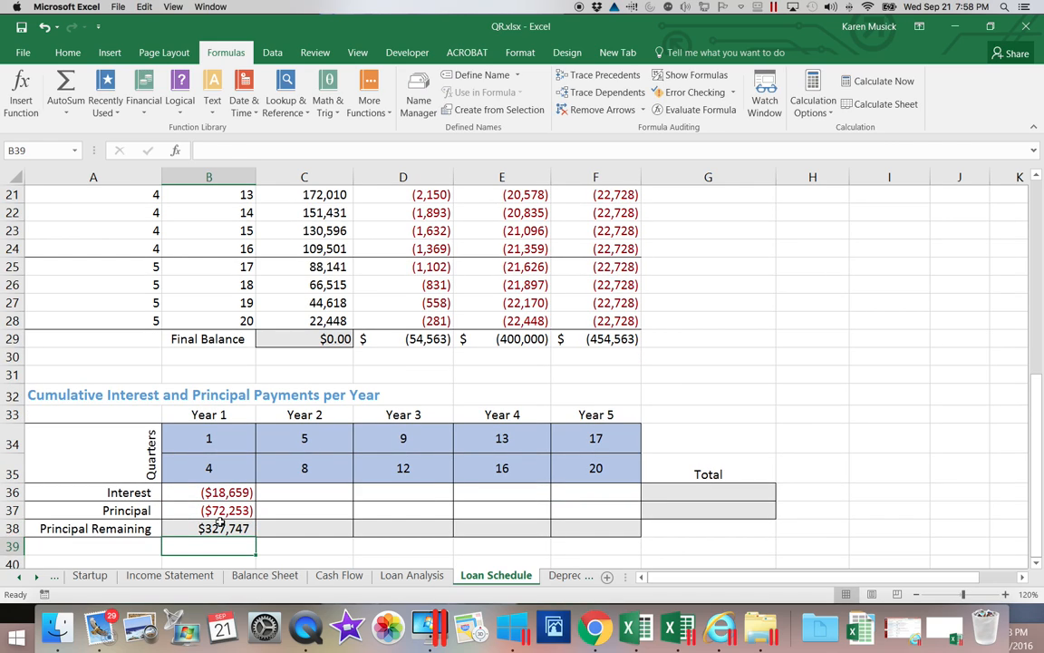
Fill the Year 1 Interest and Principal formulas in B36:B37 across through Year 5 in column F.
{"action": "left_click", "coordinate": [284, 527]}
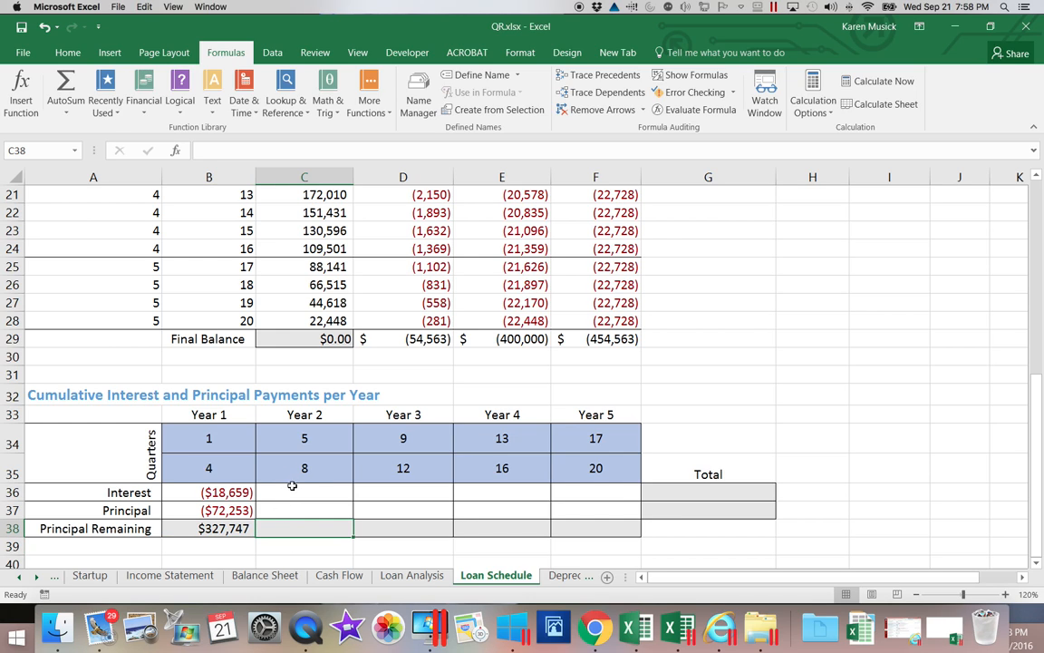
{"action": "left_click_drag", "start_coordinate": [251, 492], "coordinate": [587, 529]}
{"action": "left_click", "coordinate": [589, 529]}
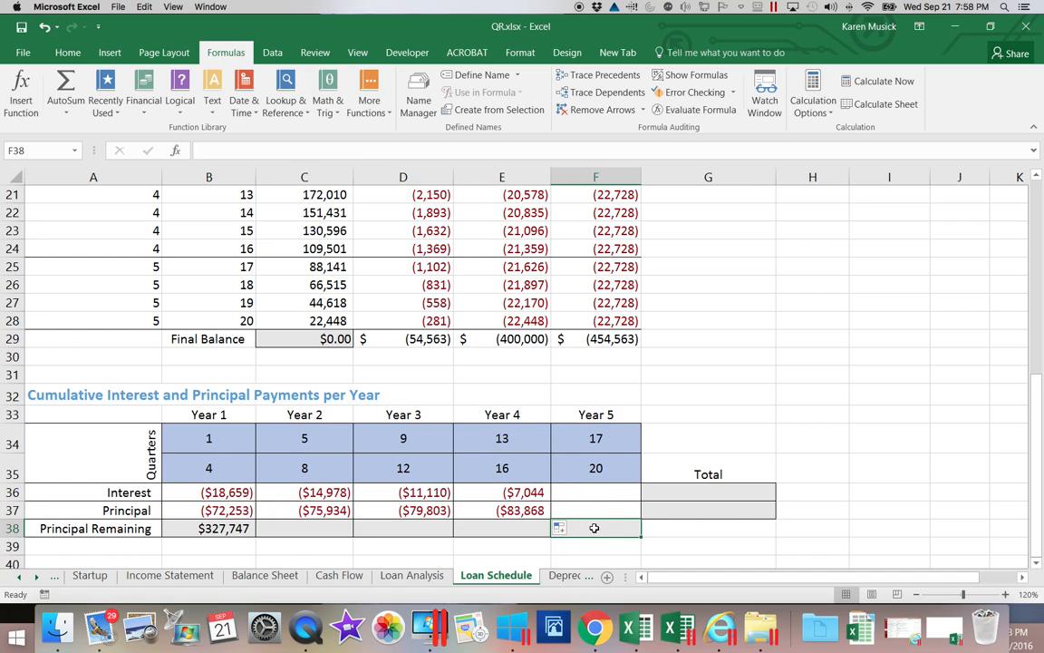
{"action": "left_click_drag", "start_coordinate": [521, 492], "coordinate": [620, 517]}
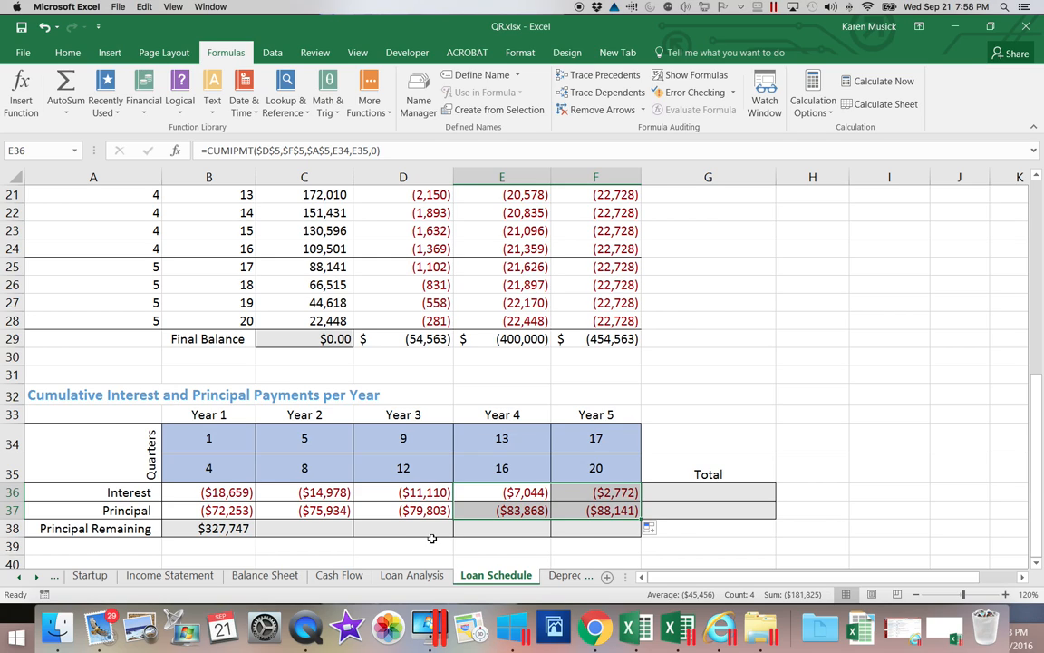
Total the Interest and Principal rows for all five years in G36:G37 using AutoSum.
{"action": "left_click", "coordinate": [702, 495]}
{"action": "left_click_drag", "start_coordinate": [671, 493], "coordinate": [672, 509]}
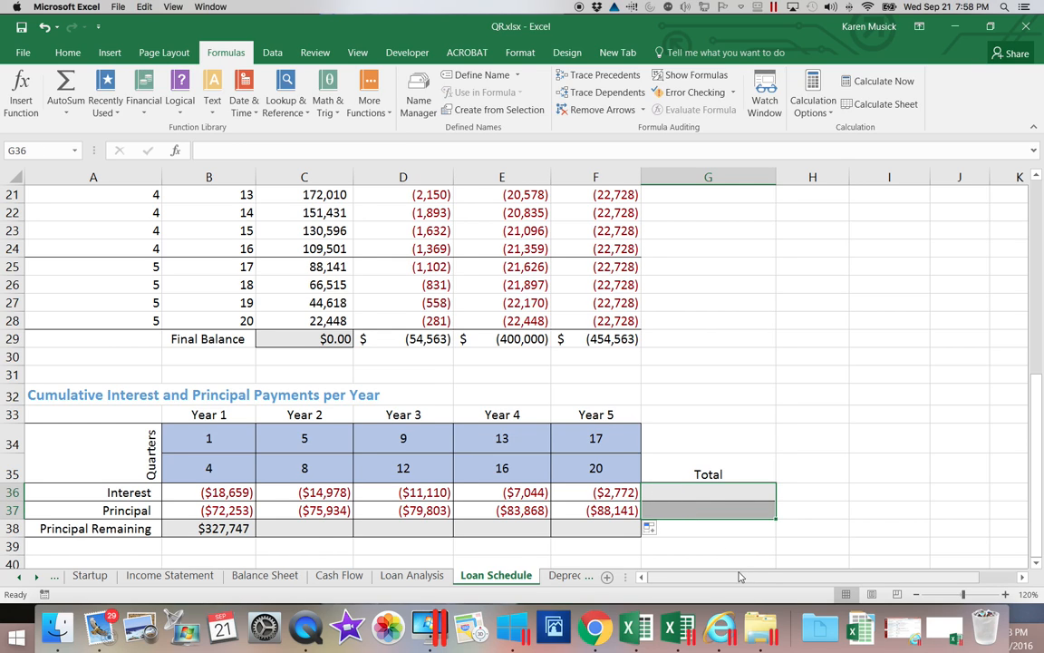
{"action": "scroll", "coordinate": [743, 577], "scroll_direction": "right", "scroll_amount": 4}
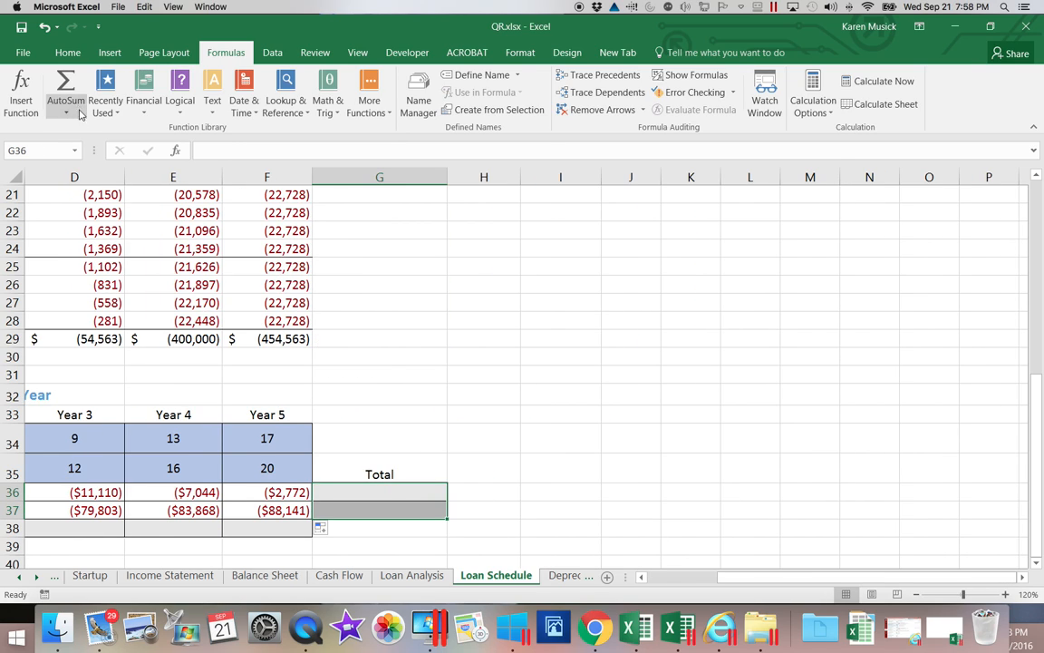
{"action": "left_click", "coordinate": [67, 83]}
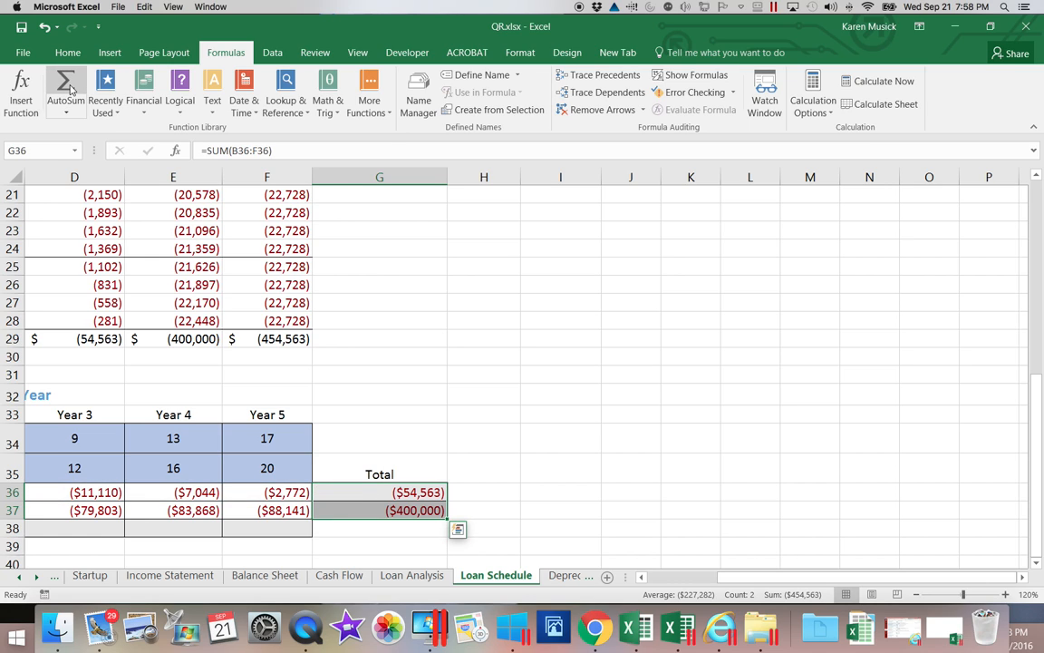
{"action": "key", "text": "Return"}
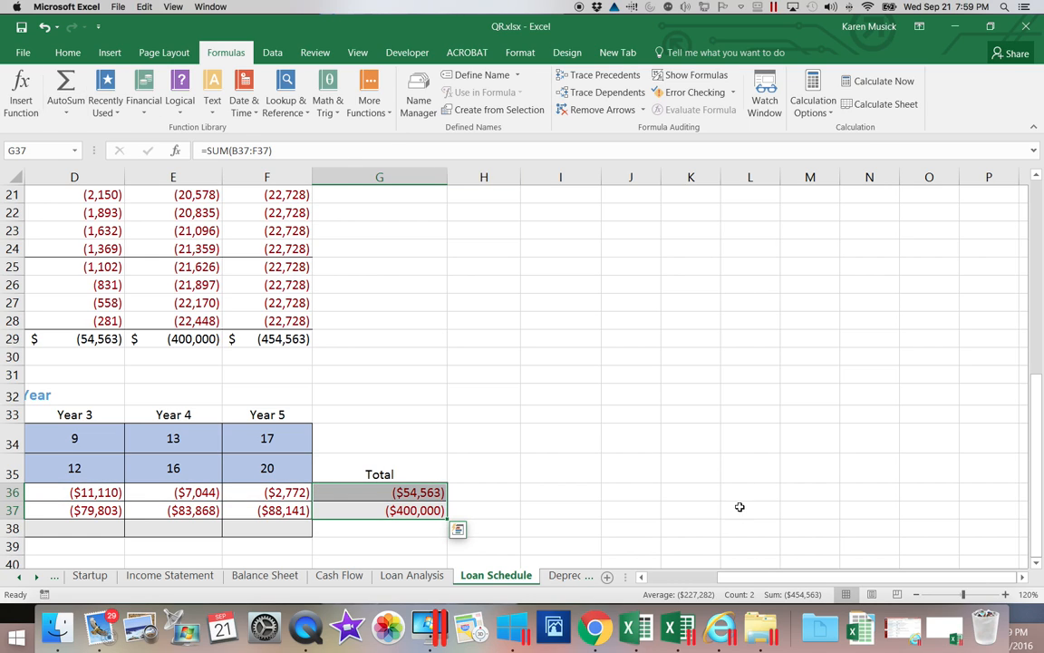
Compare the cumulative Interest total in G36 with the amortization schedule's interest total in D29.
{"action": "left_click_drag", "start_coordinate": [725, 577], "coordinate": [667, 575]}
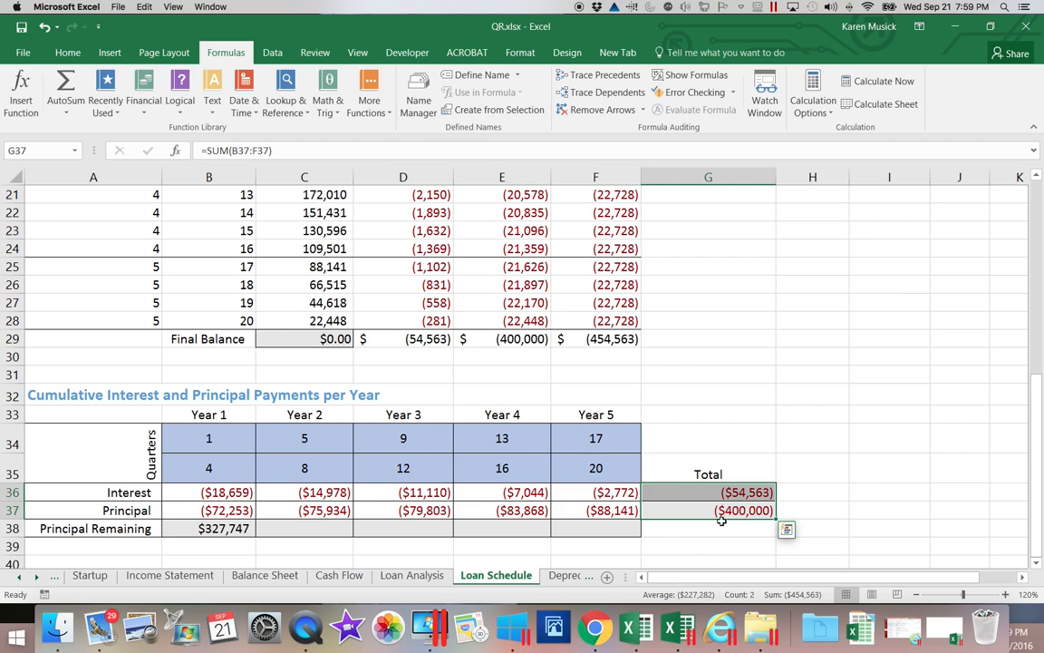
{"action": "left_click", "coordinate": [747, 496]}
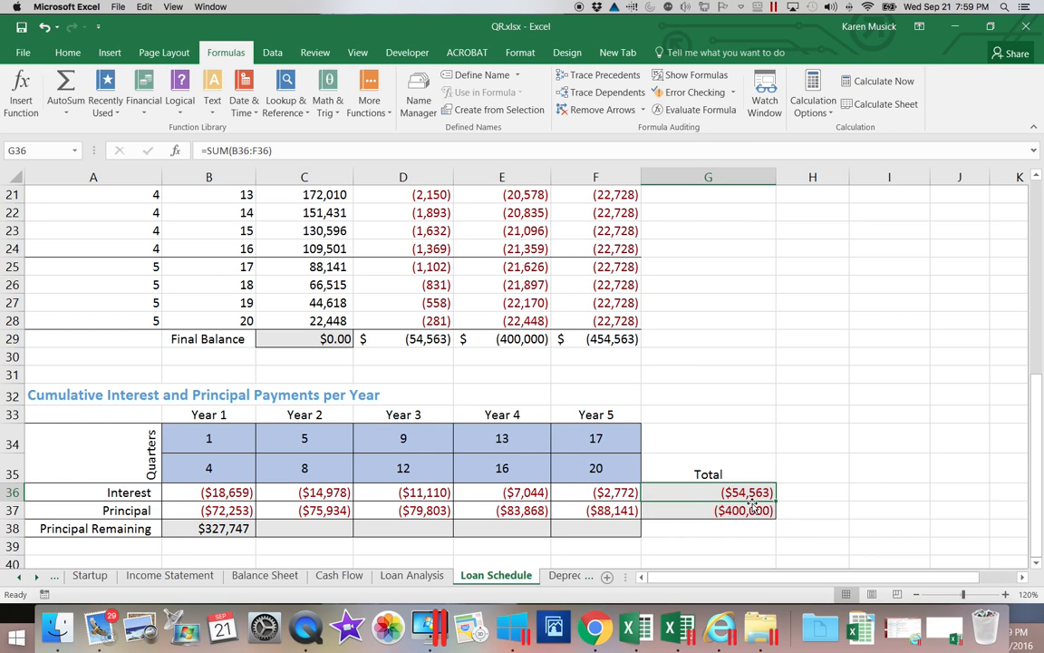
{"action": "left_click", "coordinate": [399, 339]}
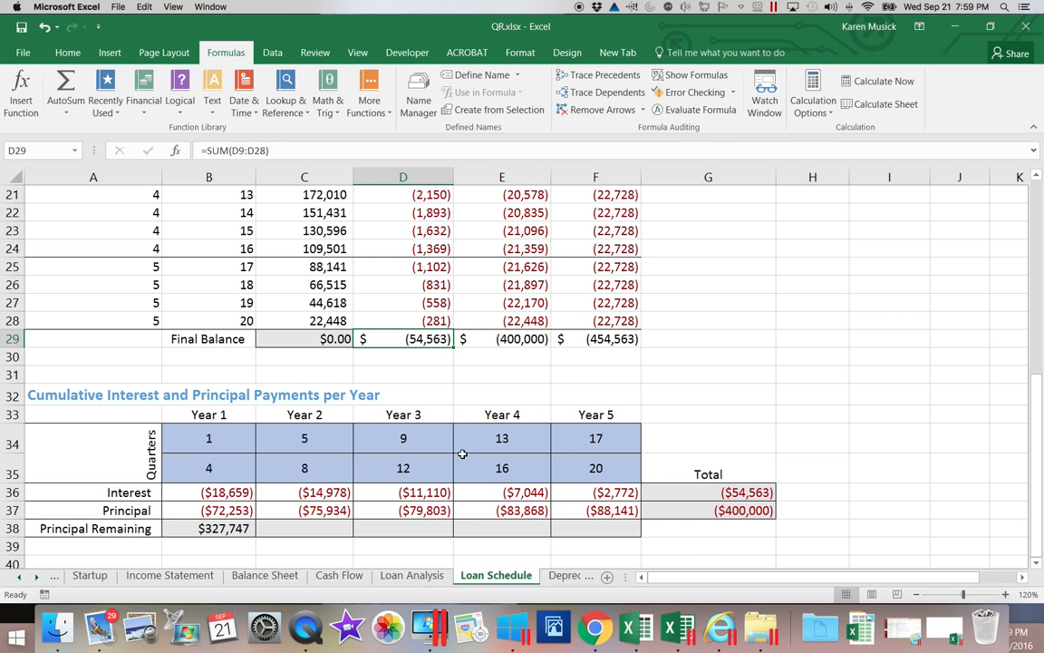
Compare the cumulative Principal total in G37 with the amortization schedule's principal total in E29.
{"action": "left_click", "coordinate": [736, 509]}
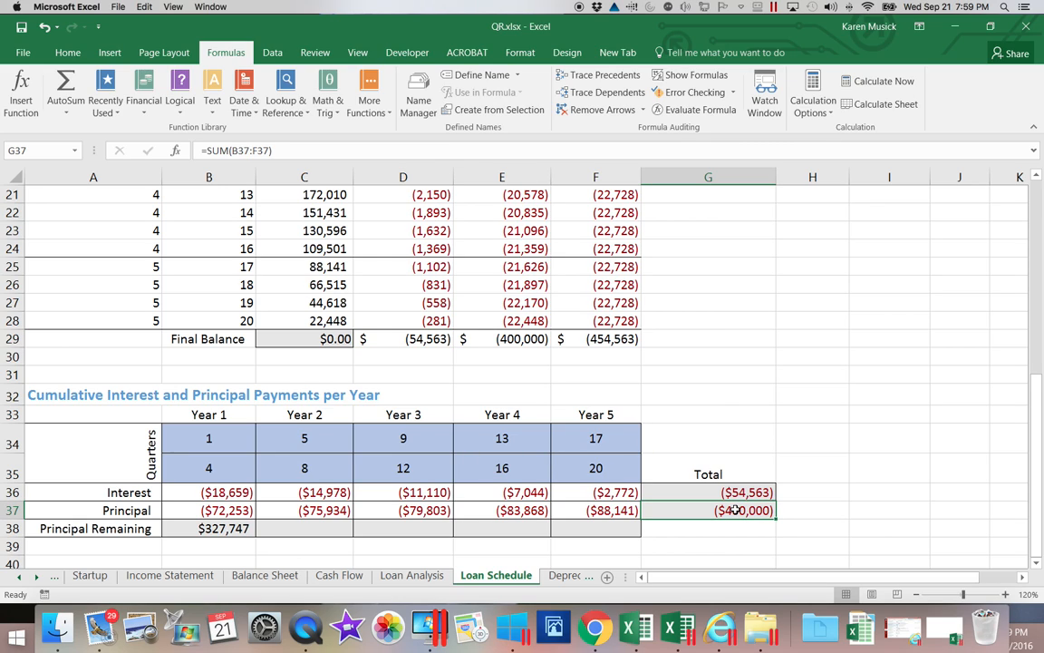
{"action": "left_click", "coordinate": [504, 339]}
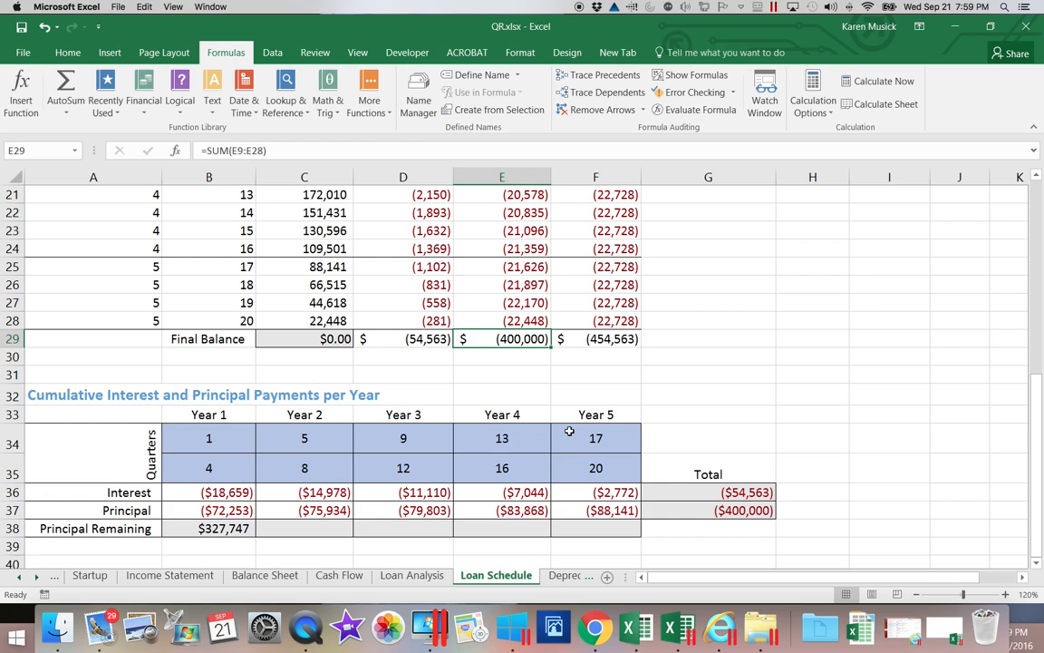
Enter =B38+C37 as the Year 2 Principal Remaining in C38 and fill it across through Year 5 in F38.
{"action": "left_click", "coordinate": [231, 528]}
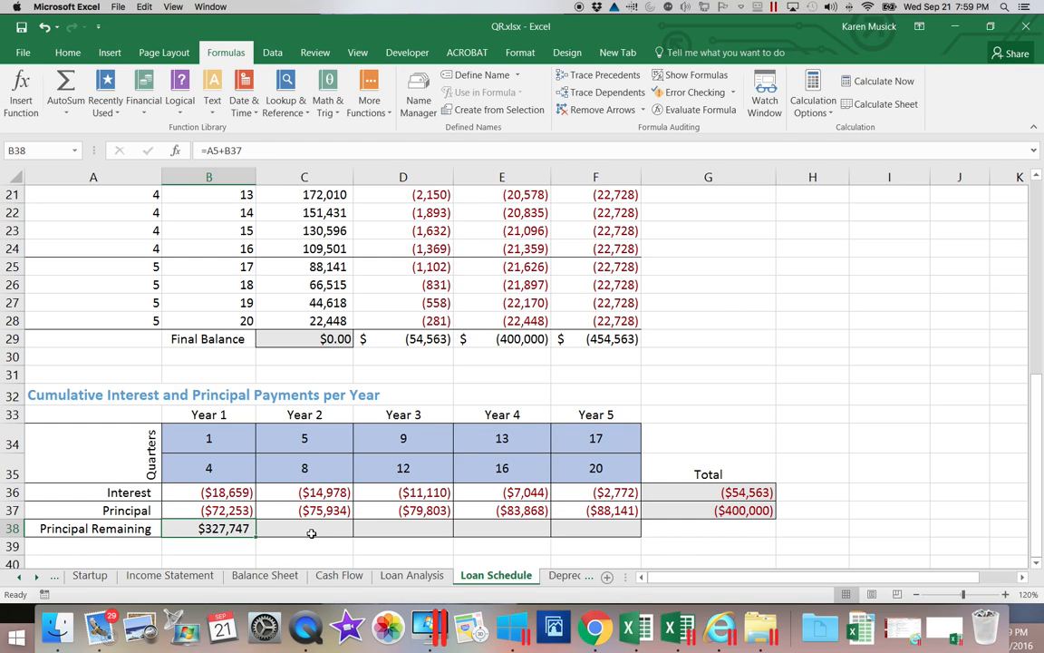
{"action": "left_click", "coordinate": [311, 532]}
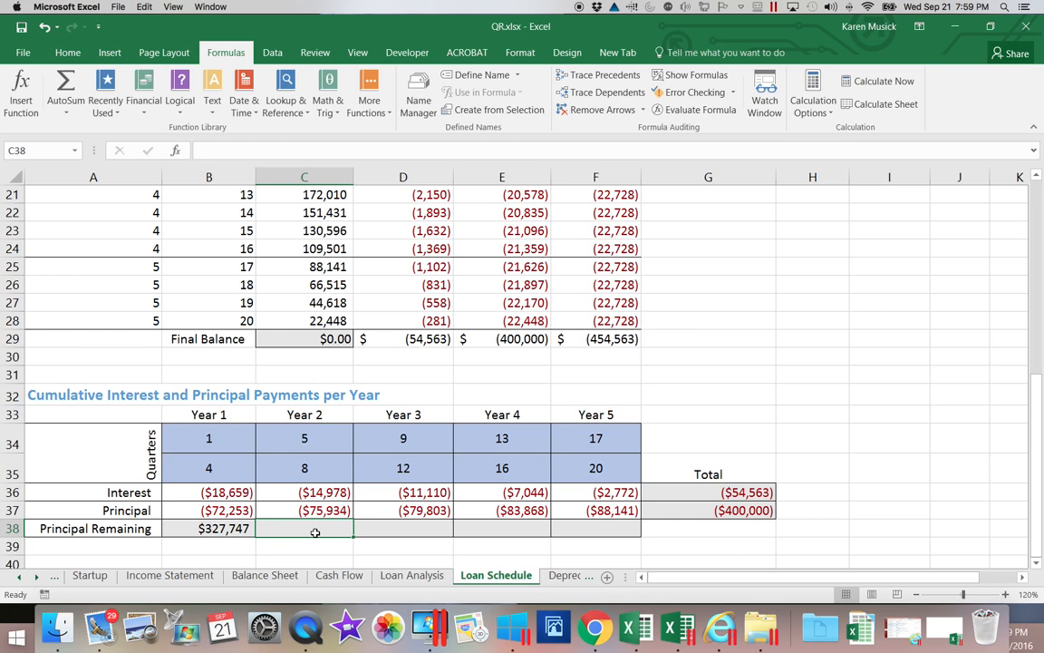
{"action": "type", "text": "="}
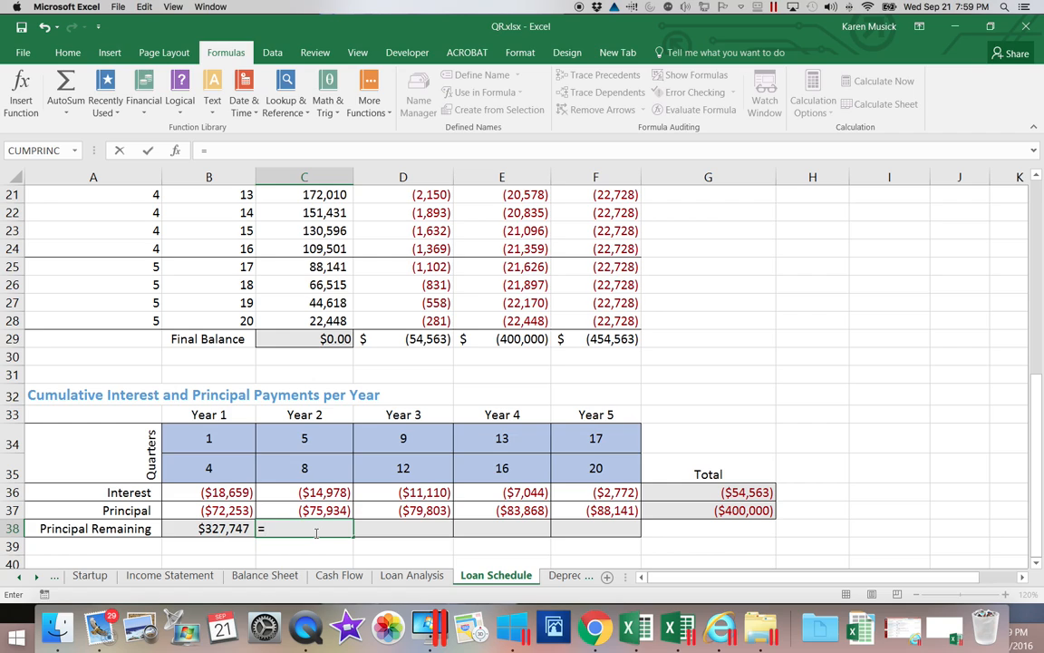
{"action": "key", "text": "Left"}
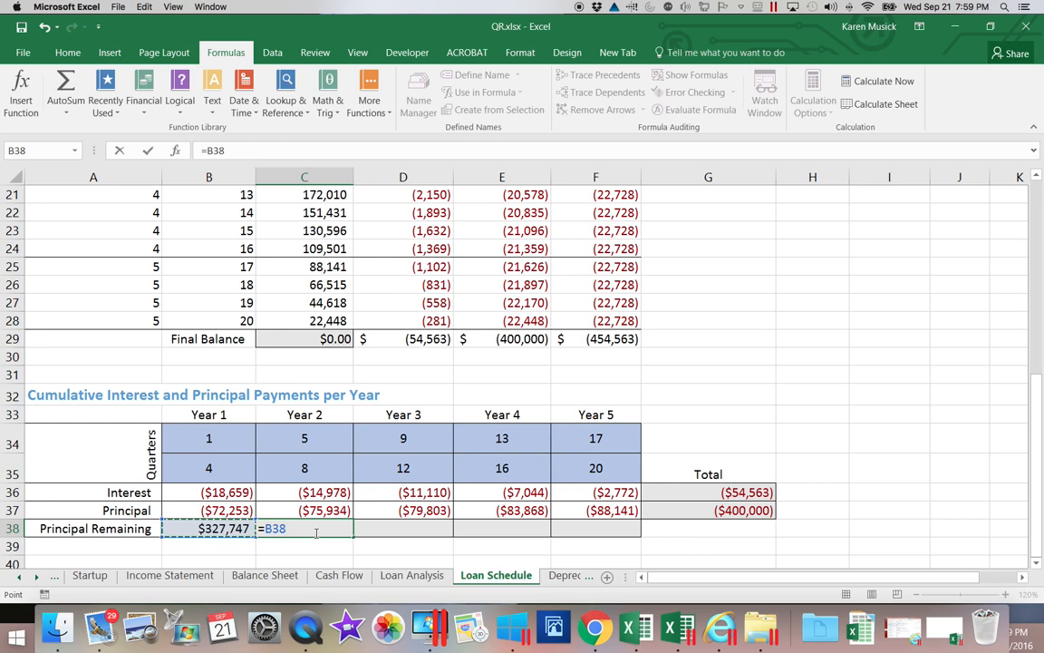
{"action": "type", "text": "+"}
{"action": "key", "text": "Up"}
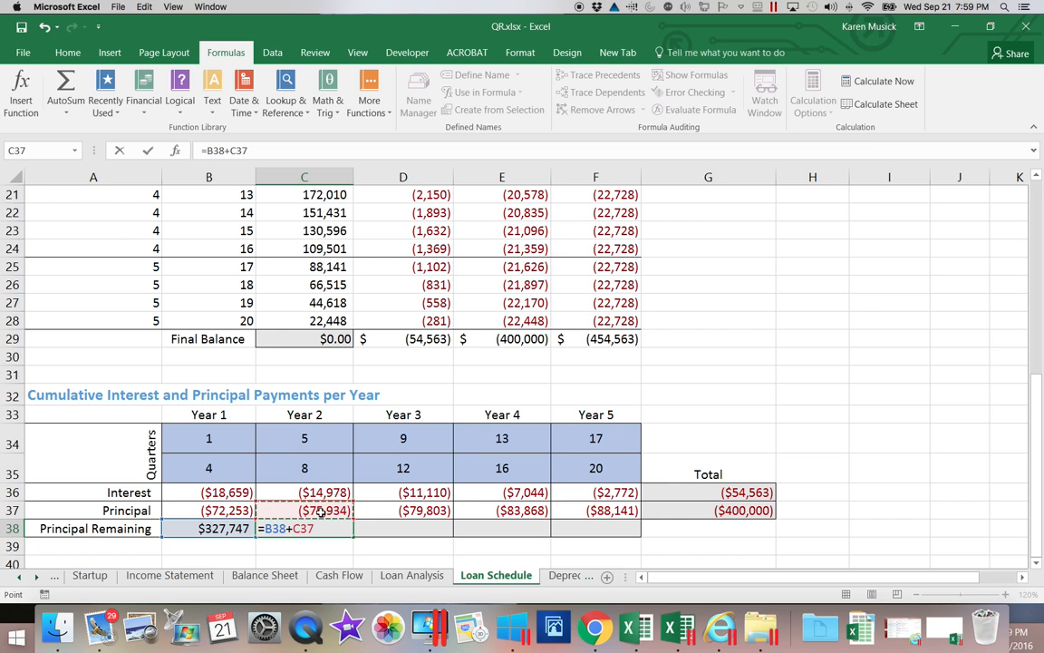
{"action": "key", "text": "Return"}
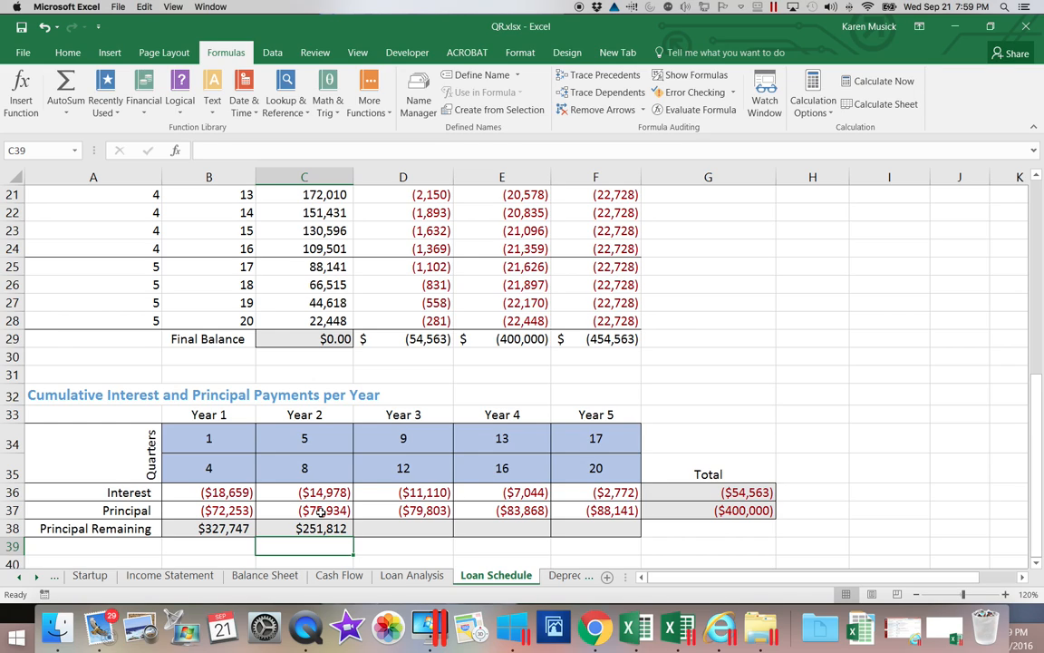
{"action": "left_click", "coordinate": [332, 528]}
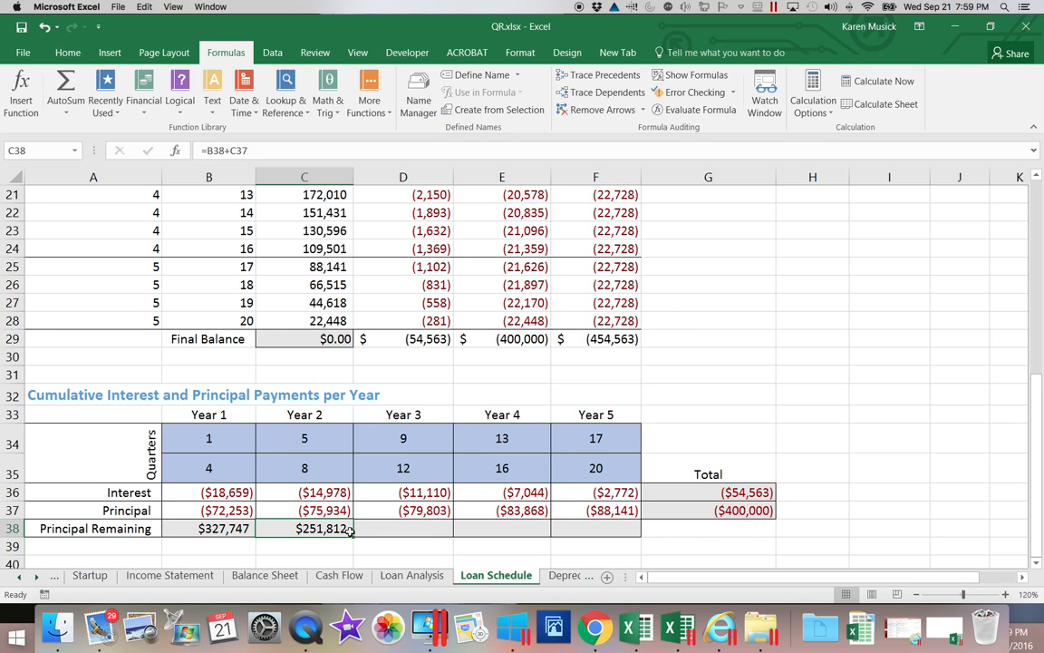
{"action": "left_click_drag", "start_coordinate": [355, 538], "coordinate": [605, 544]}
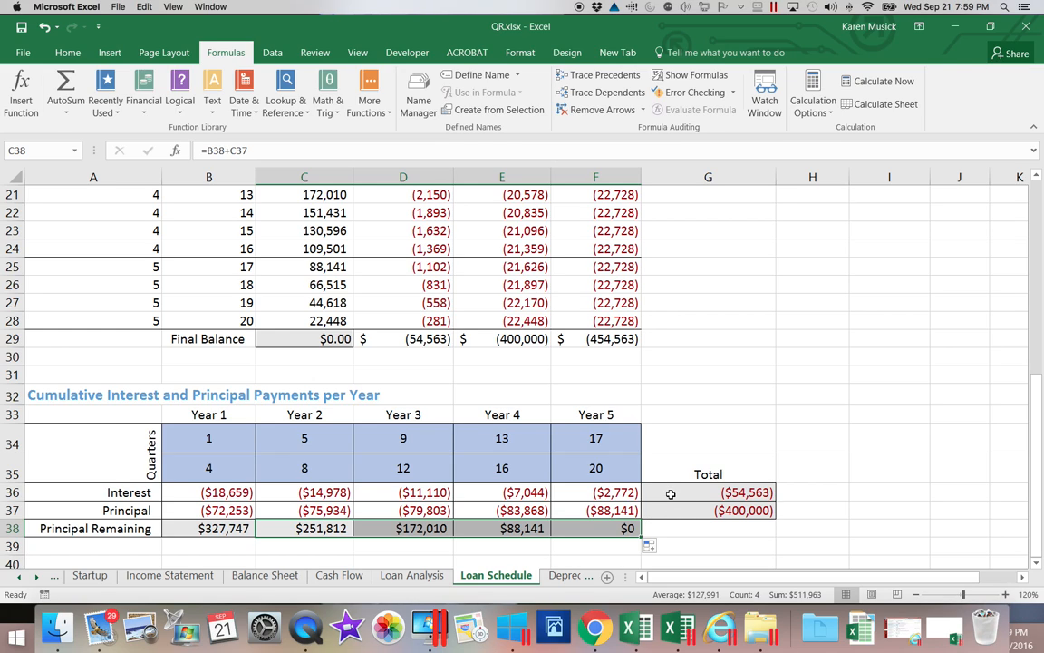
Copy the number formatting of the last payment row D28:F28 onto the schedule totals in D29:F29 with Format Painter.
{"action": "left_click_drag", "start_coordinate": [424, 341], "coordinate": [577, 343]}
{"action": "left_click_drag", "start_coordinate": [426, 321], "coordinate": [585, 321]}
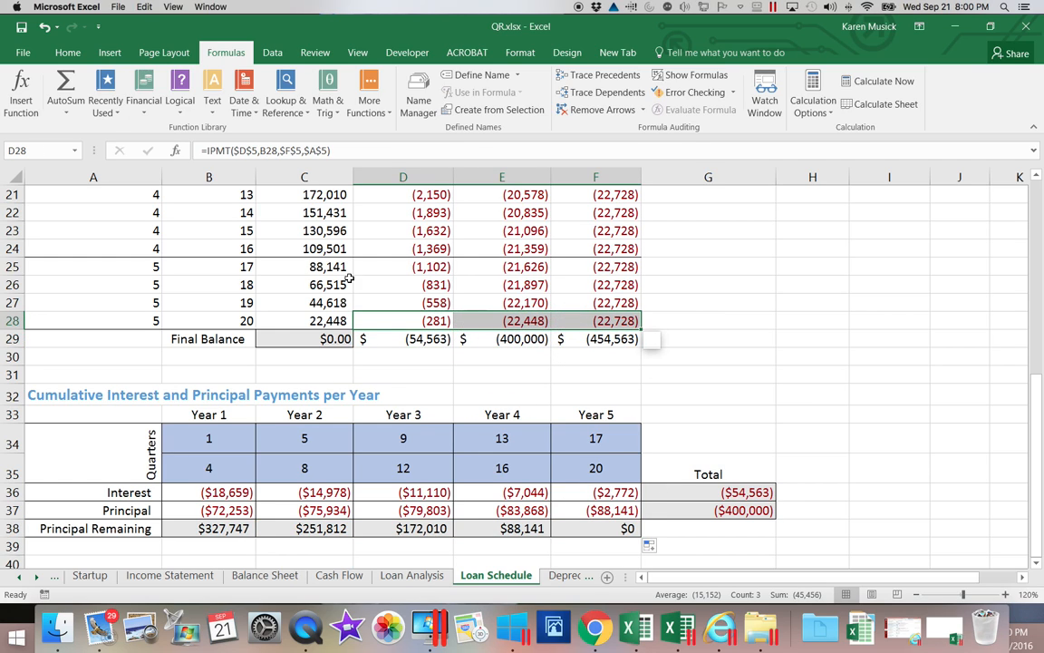
{"action": "left_click", "coordinate": [63, 53]}
{"action": "left_click", "coordinate": [61, 110]}
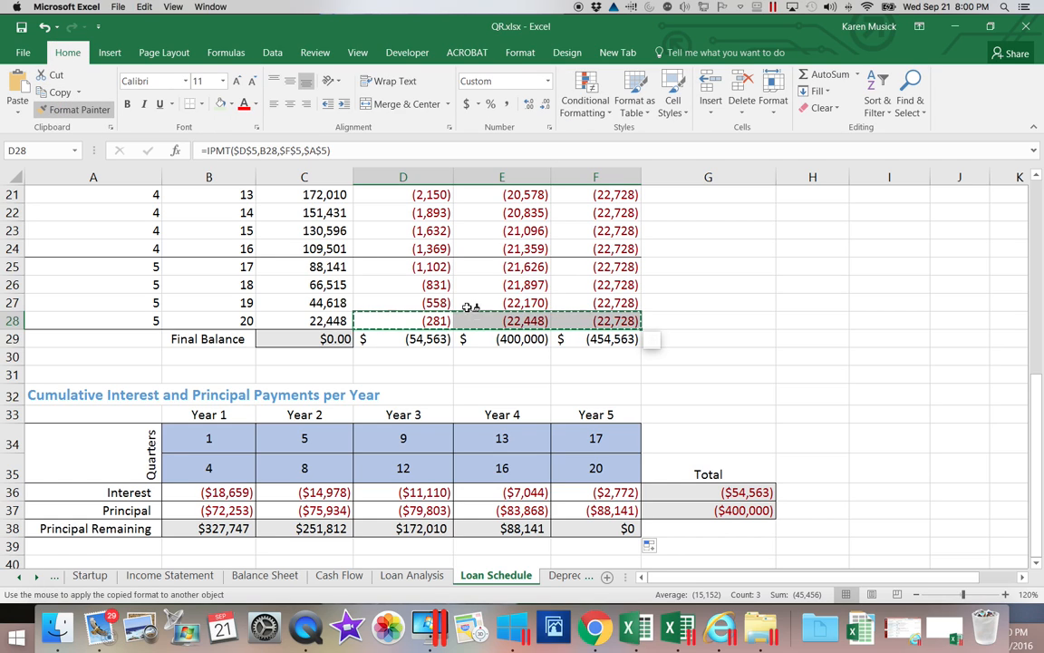
{"action": "left_click_drag", "start_coordinate": [426, 337], "coordinate": [584, 339]}
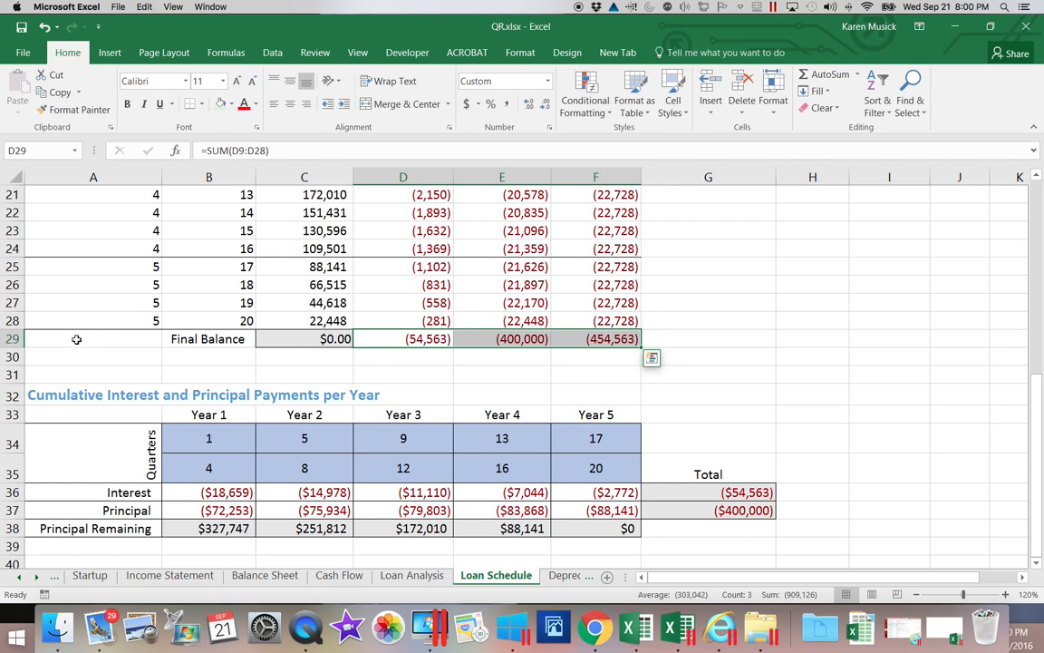
{"action": "left_click", "coordinate": [699, 392]}
Check the yearly Principal Remaining values against the balances in column C of the amortization schedule and save the workbook.
{"action": "left_click_drag", "start_coordinate": [1041, 397], "coordinate": [1031, 289]}
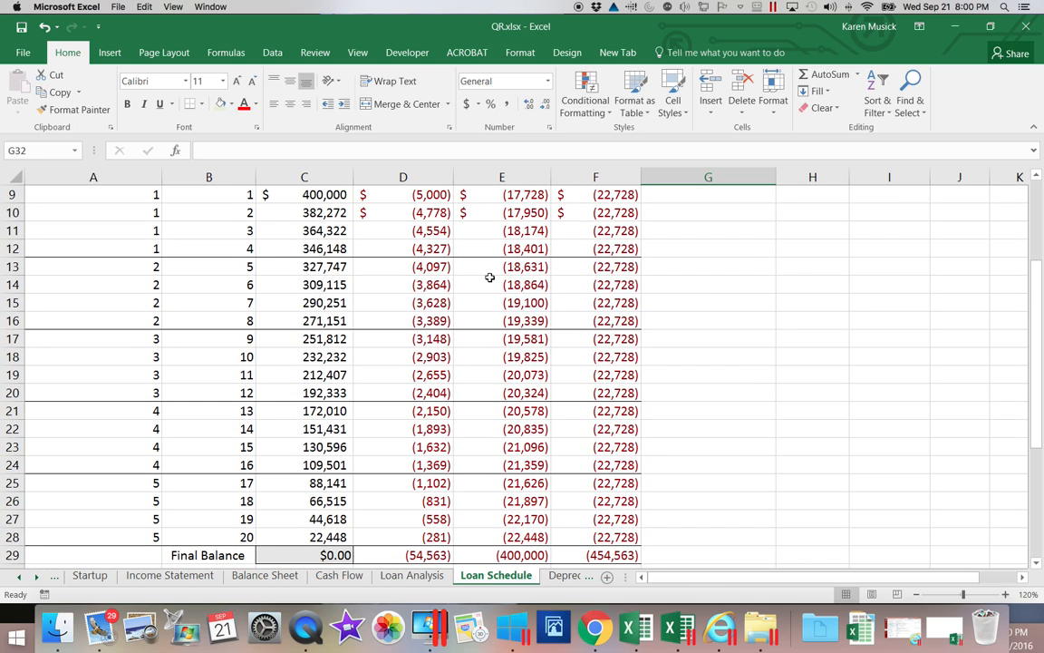
{"action": "left_click", "coordinate": [326, 264]}
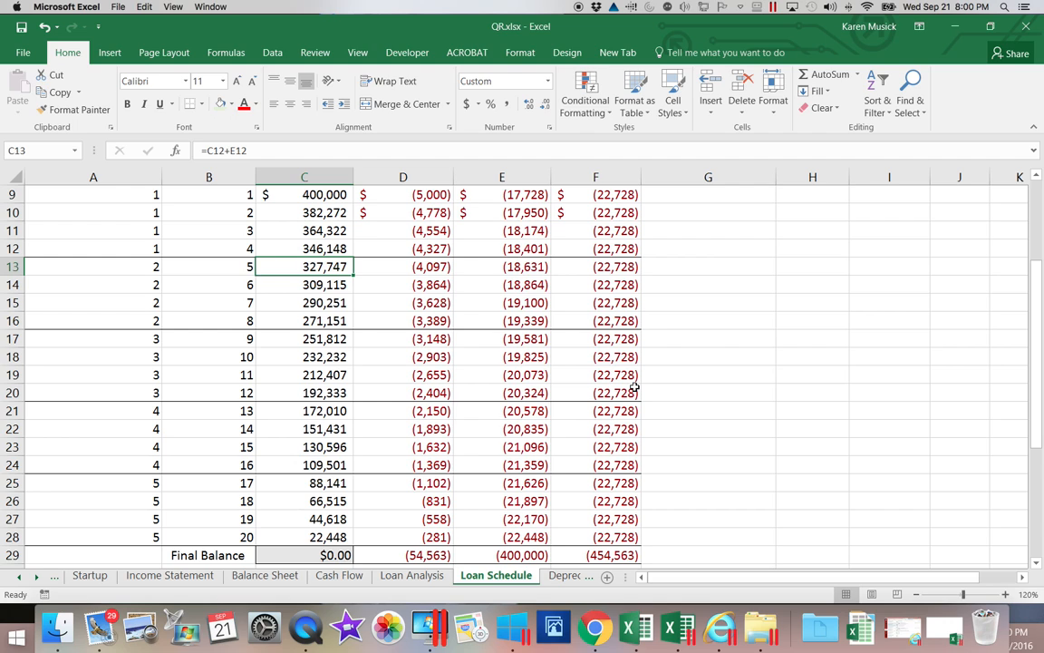
{"action": "left_click_drag", "start_coordinate": [1034, 373], "coordinate": [1025, 489]}
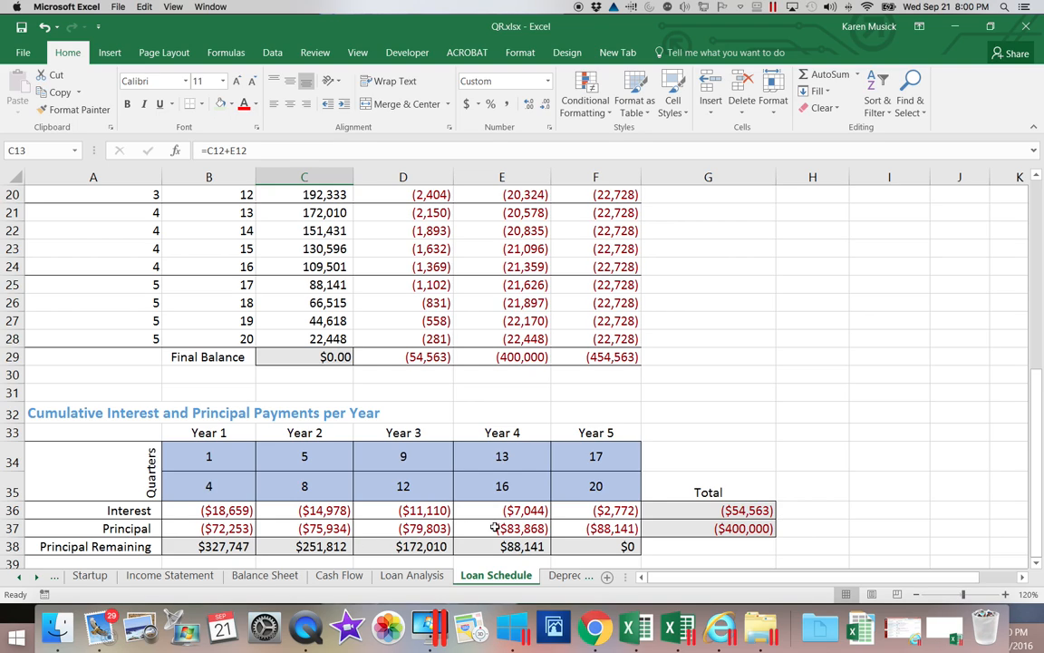
{"action": "left_click_drag", "start_coordinate": [1038, 506], "coordinate": [1037, 437]}
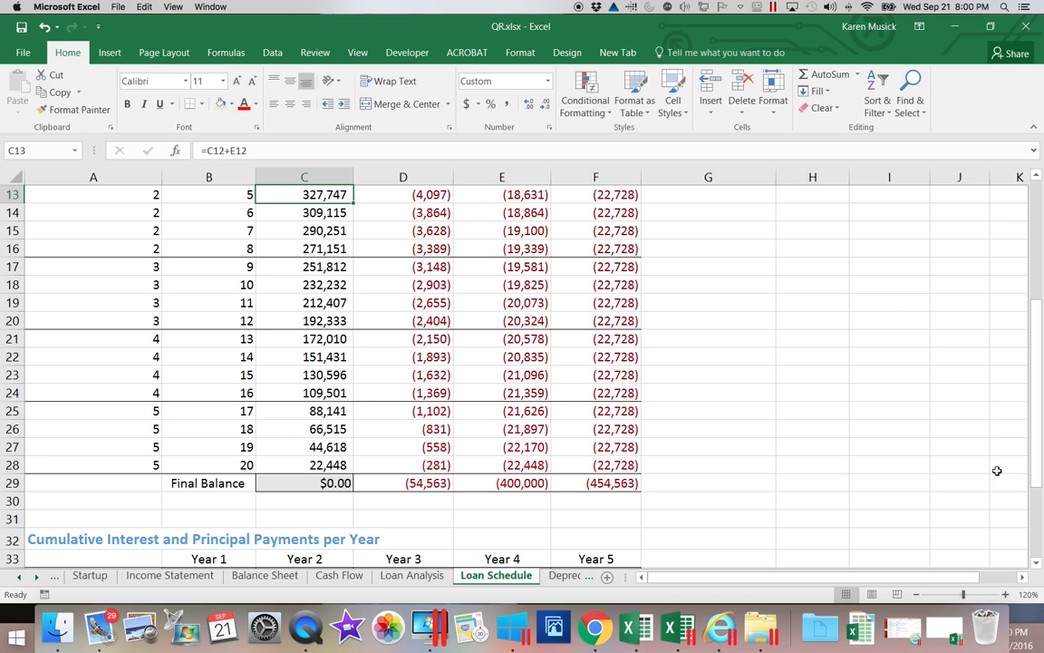
{"action": "left_click_drag", "start_coordinate": [1035, 458], "coordinate": [1035, 522]}
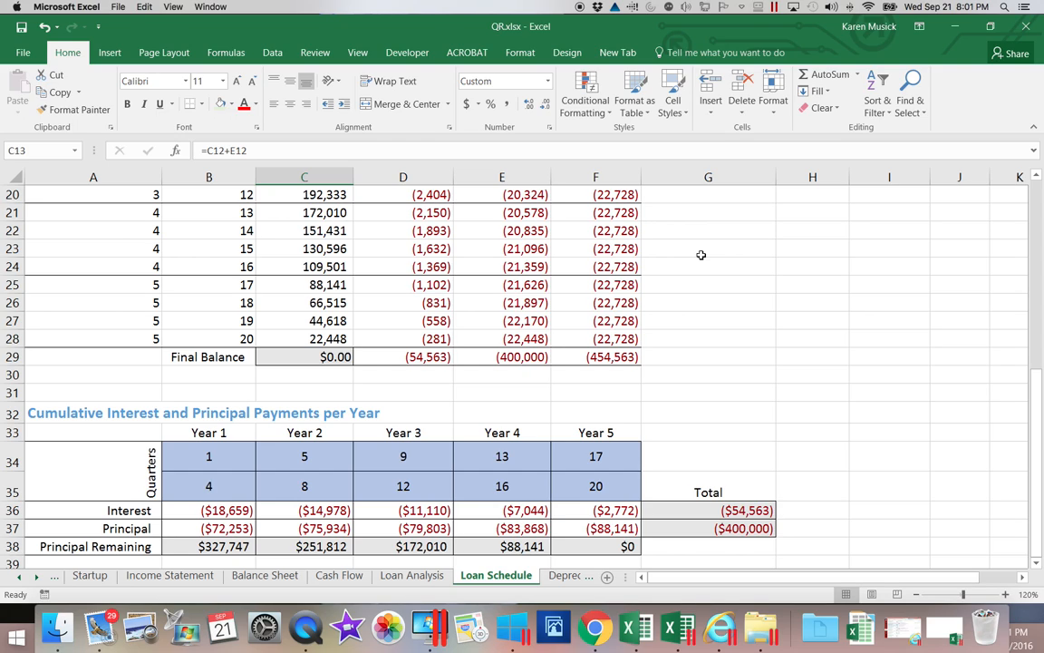
{"action": "left_click", "coordinate": [22, 32]}
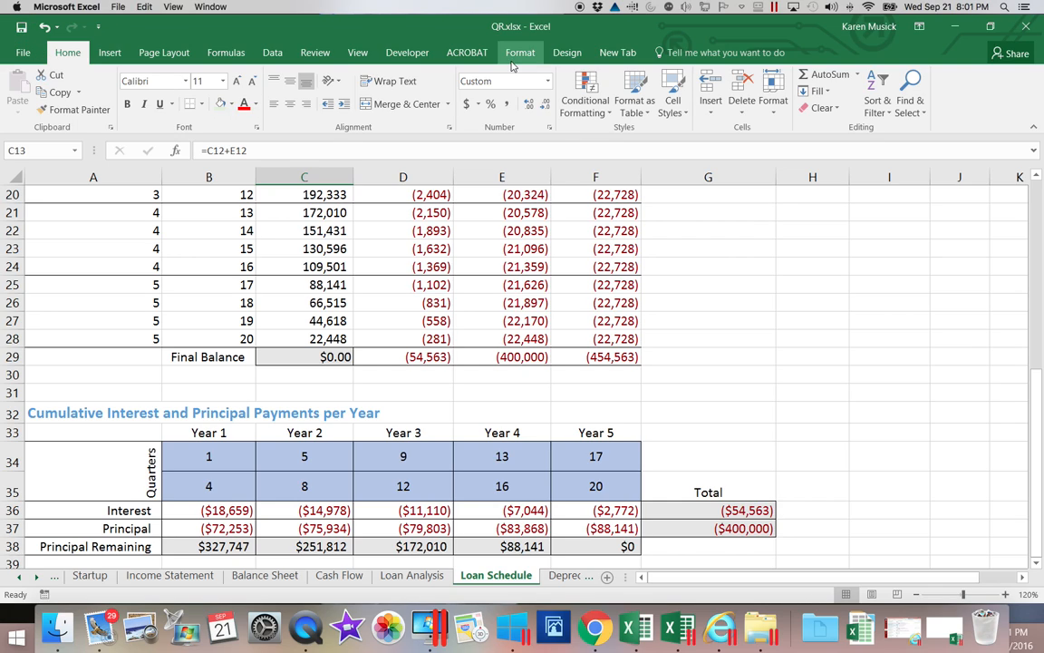